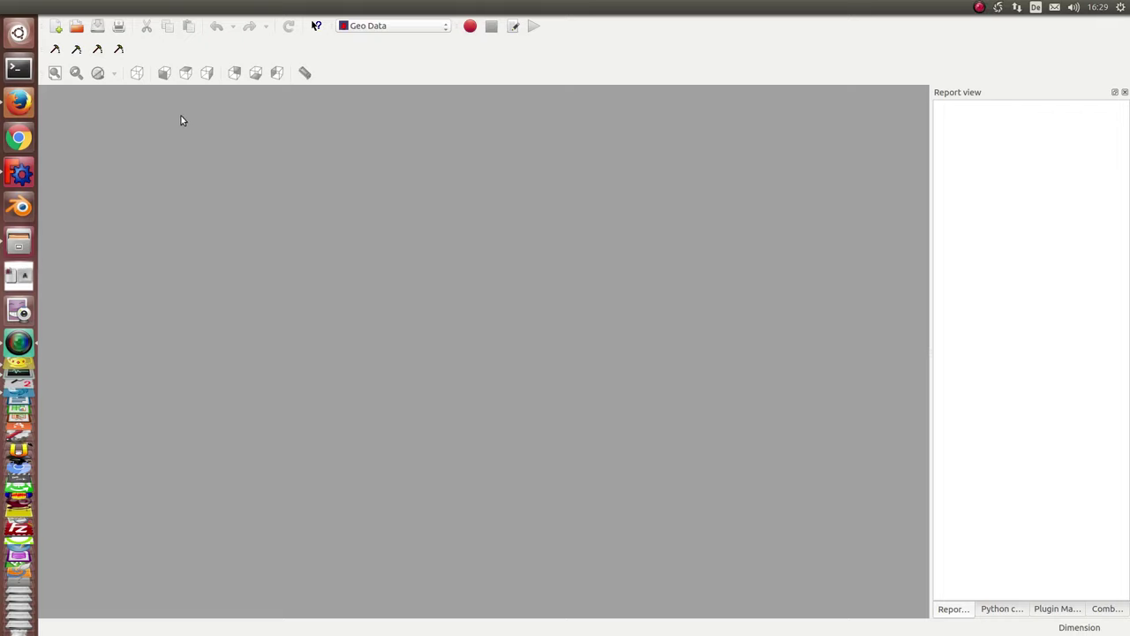
Step: Start importing an enlarged square of OpenStreetMap city data, then open the system monitor
click(54, 48)
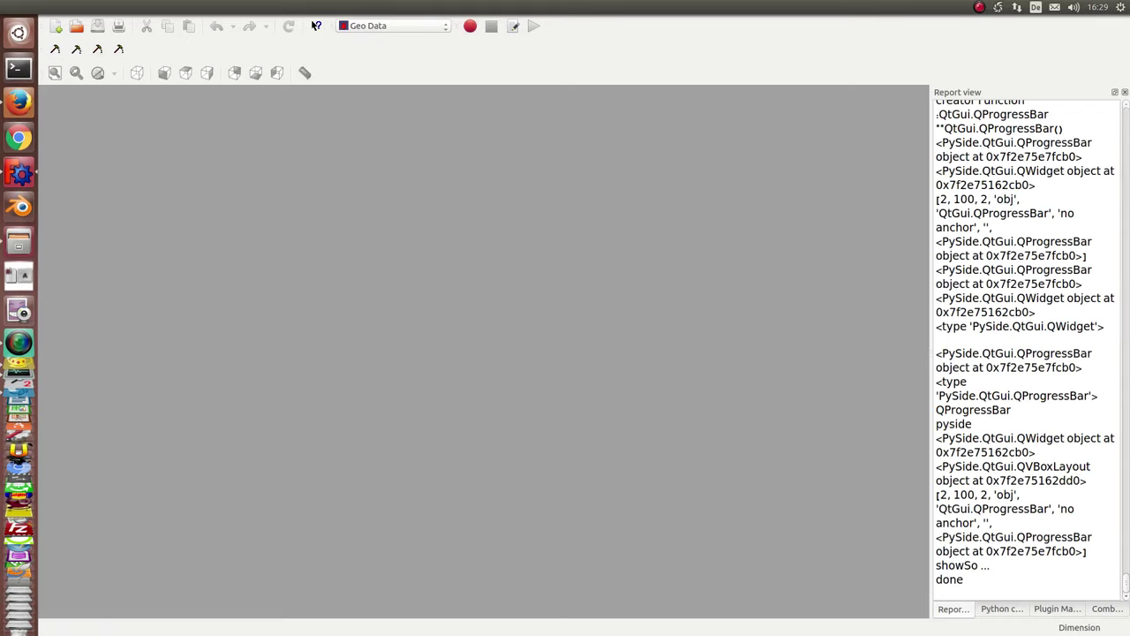
drag(875, 102, 703, 144)
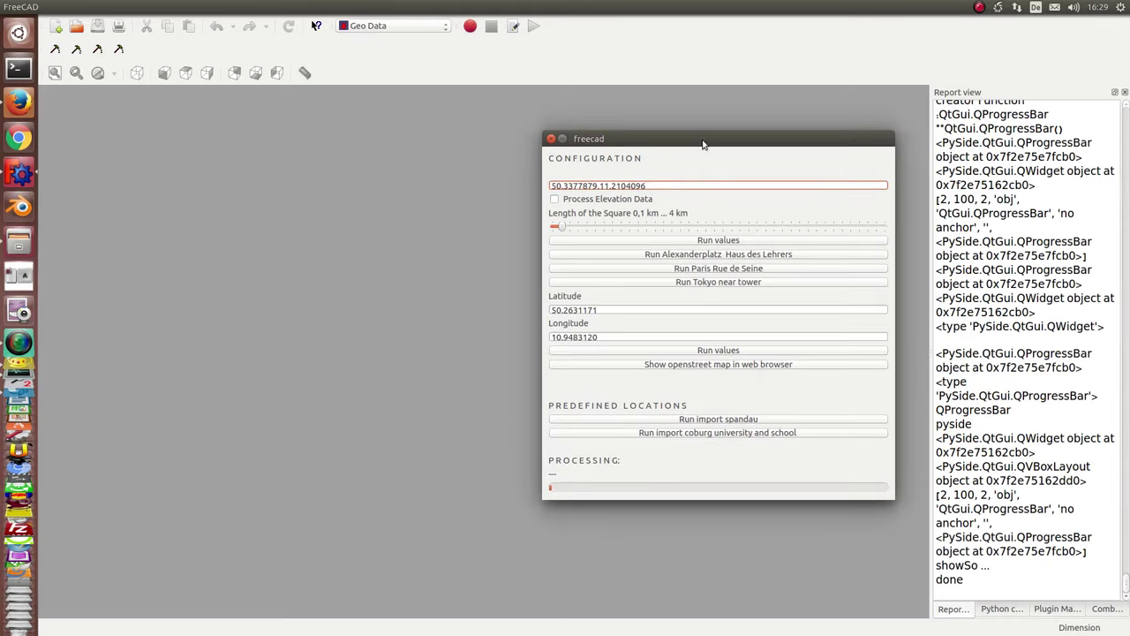
click(650, 233)
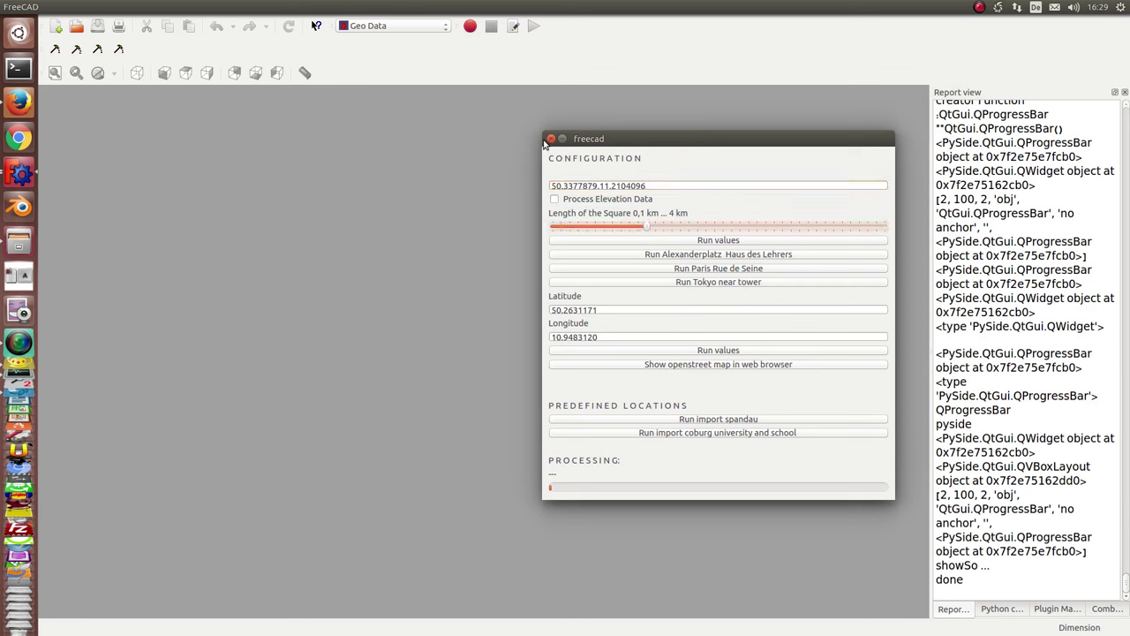
click(731, 256)
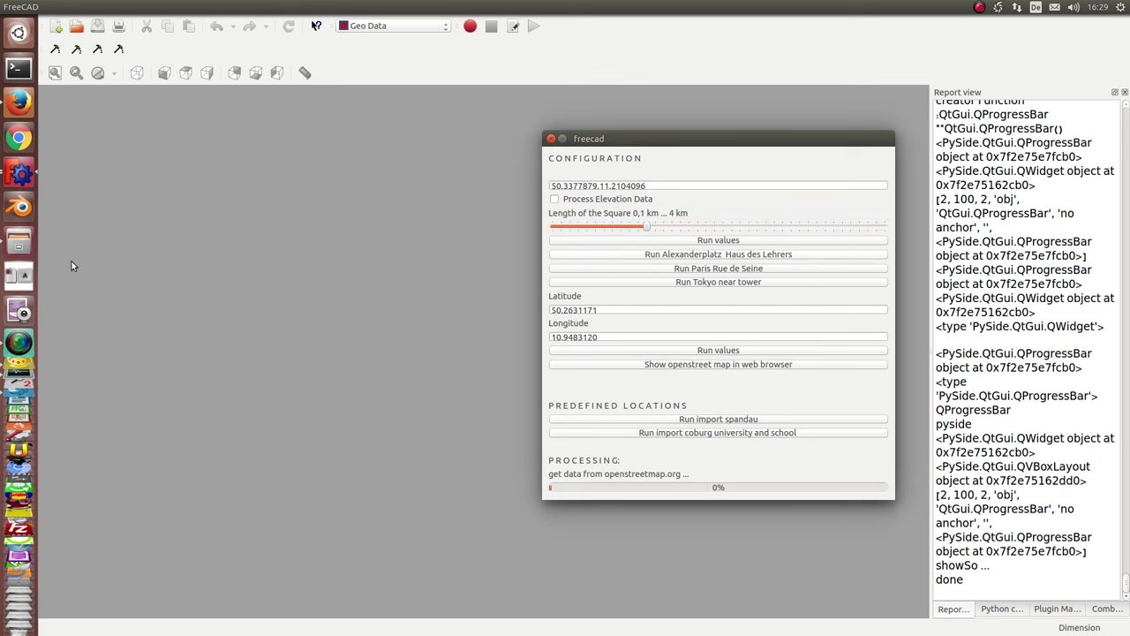
mouse_move(19, 380)
click(20, 417)
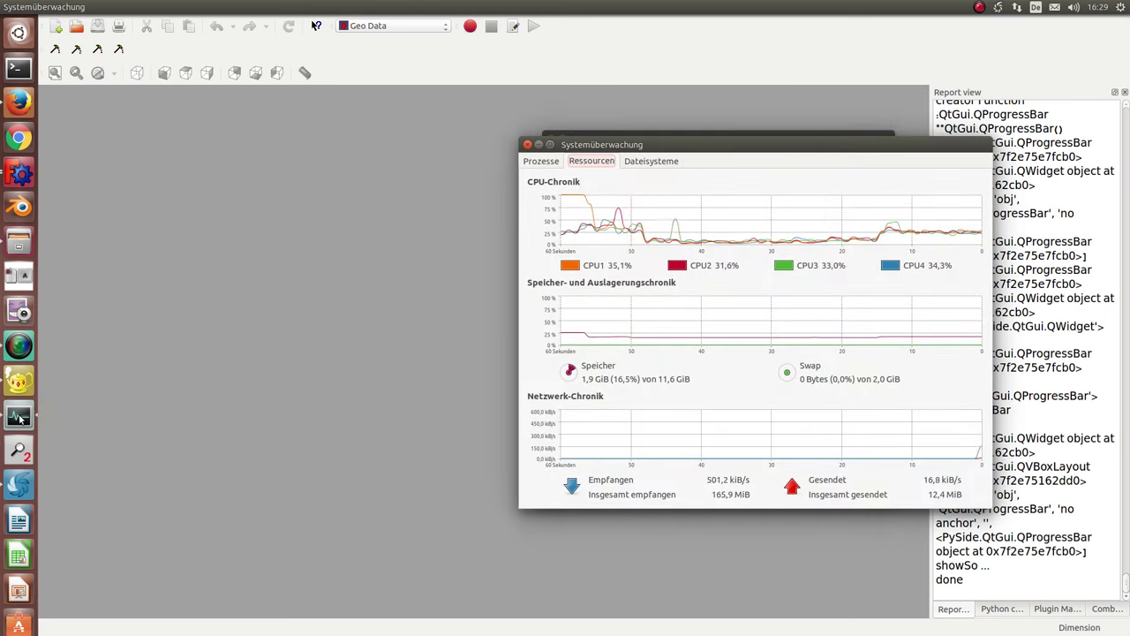
Step: Move System Monitor aside to watch the CPU, memory and network graphs during the download
drag(747, 147, 278, 146)
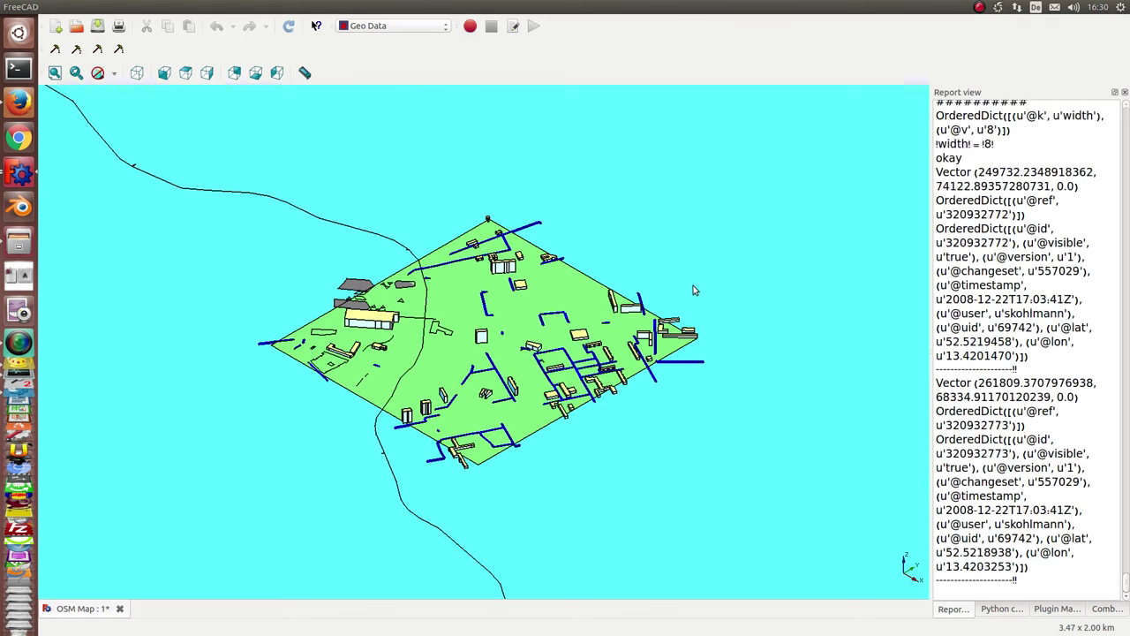
Step: Zoom into the partly built city map and bring the FreeCAD import window back to the front
scroll(693, 291, up, 2)
scroll(693, 291, up, 2)
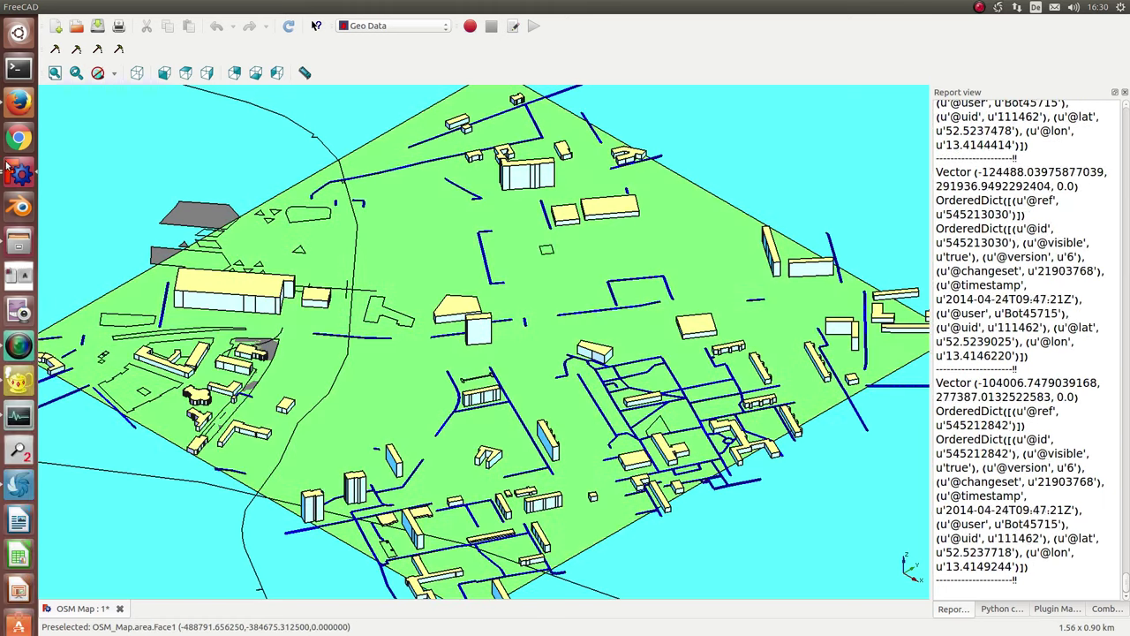
click(19, 172)
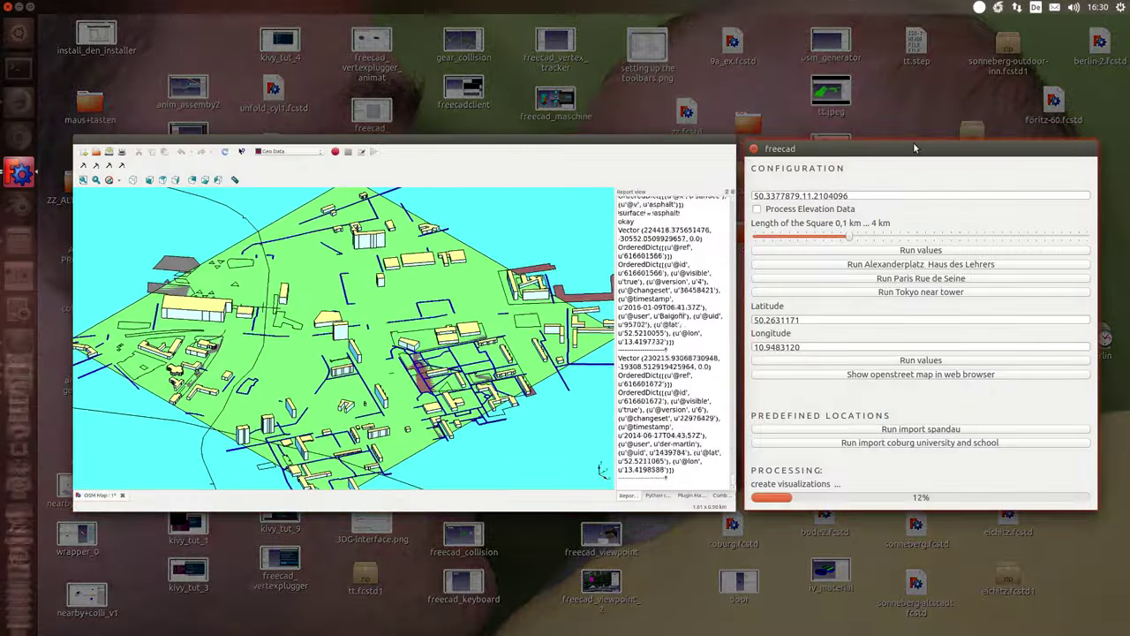
click(677, 156)
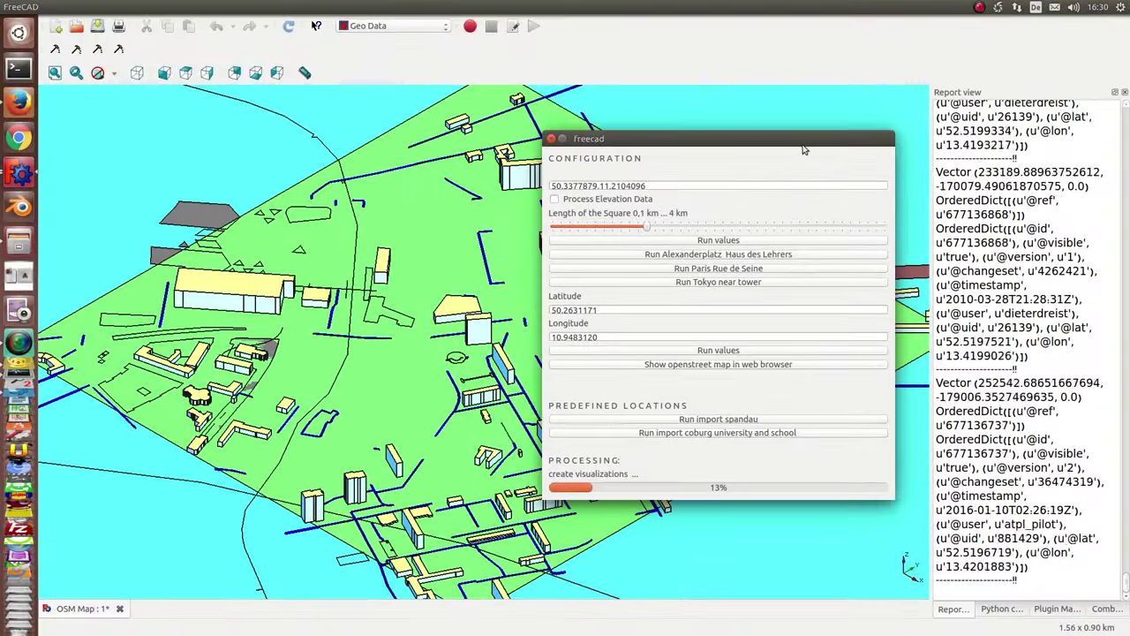
Step: Move the import progress window to the top-right corner and wait for the import to reach 100%
mouse_move(803, 150)
mouse_down()
mouse_move(1038, 34)
mouse_move(1028, 27)
mouse_up()
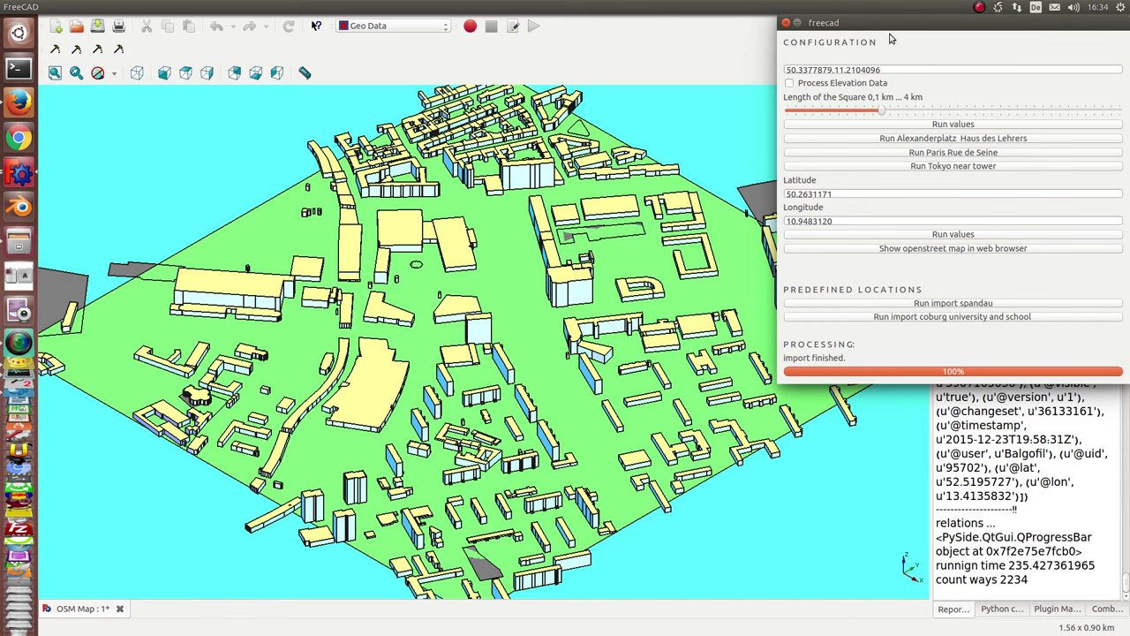
Step: Close the finished import dialog and hide the green 'area' ground object in the Model tree
click(786, 23)
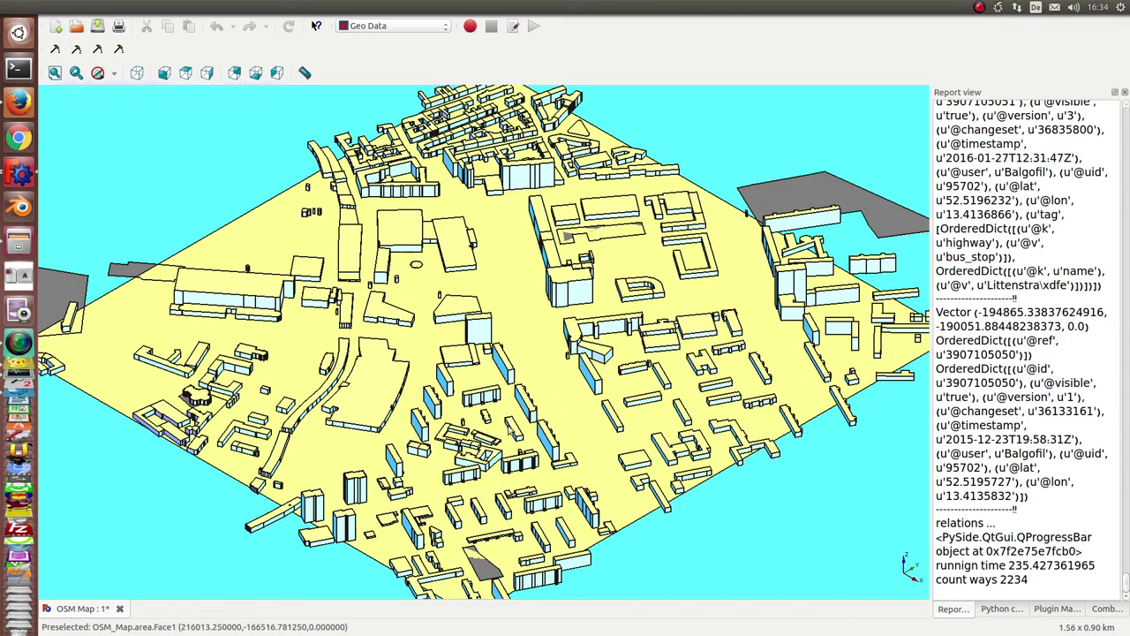
click(1108, 613)
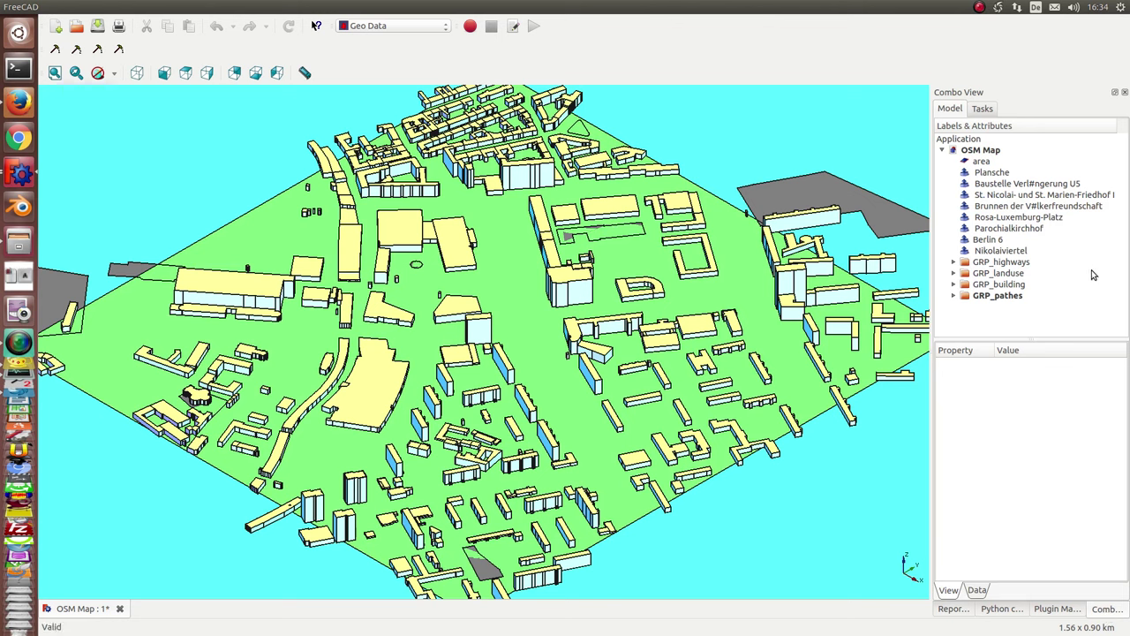
click(982, 164)
key(space)
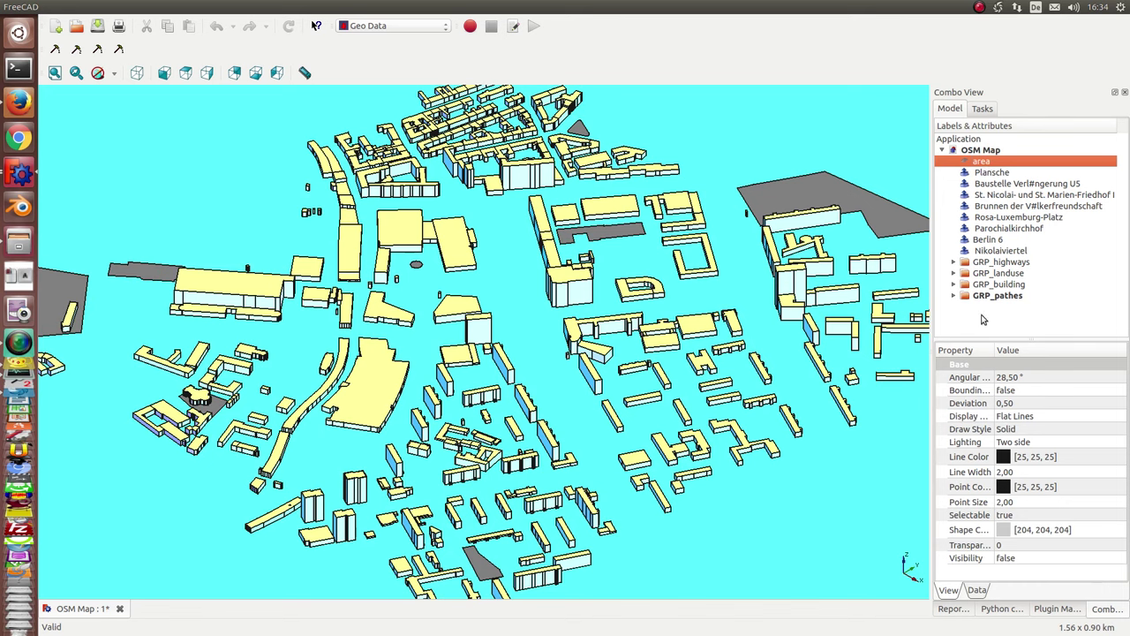
Step: Show the GRP_highways street lines and orbit the city to a low oblique angle
click(1006, 263)
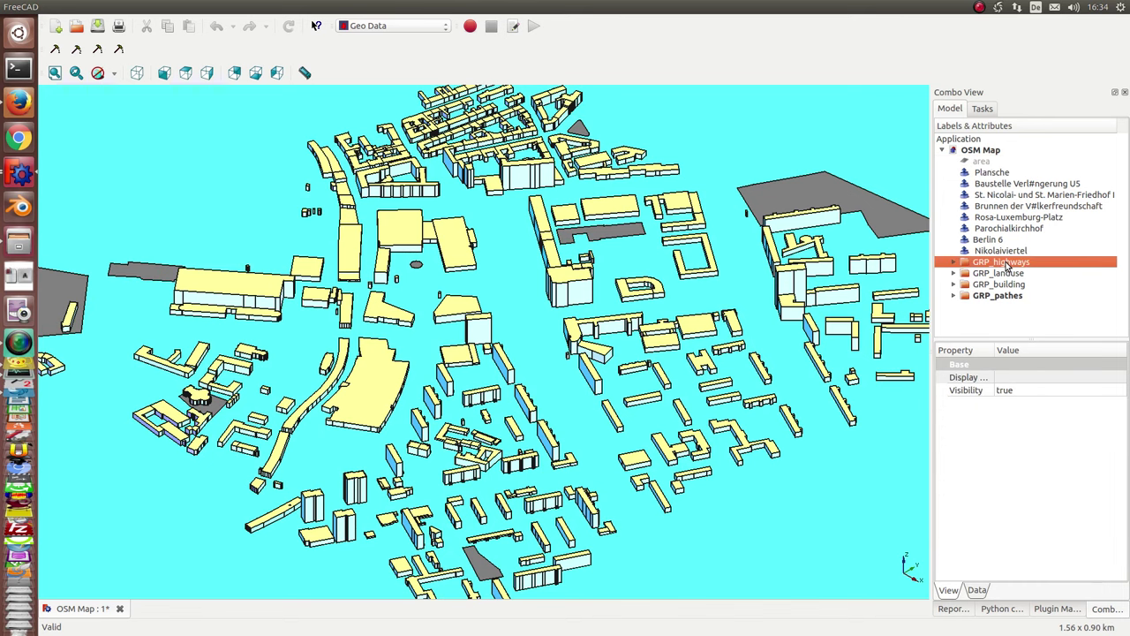
key(space)
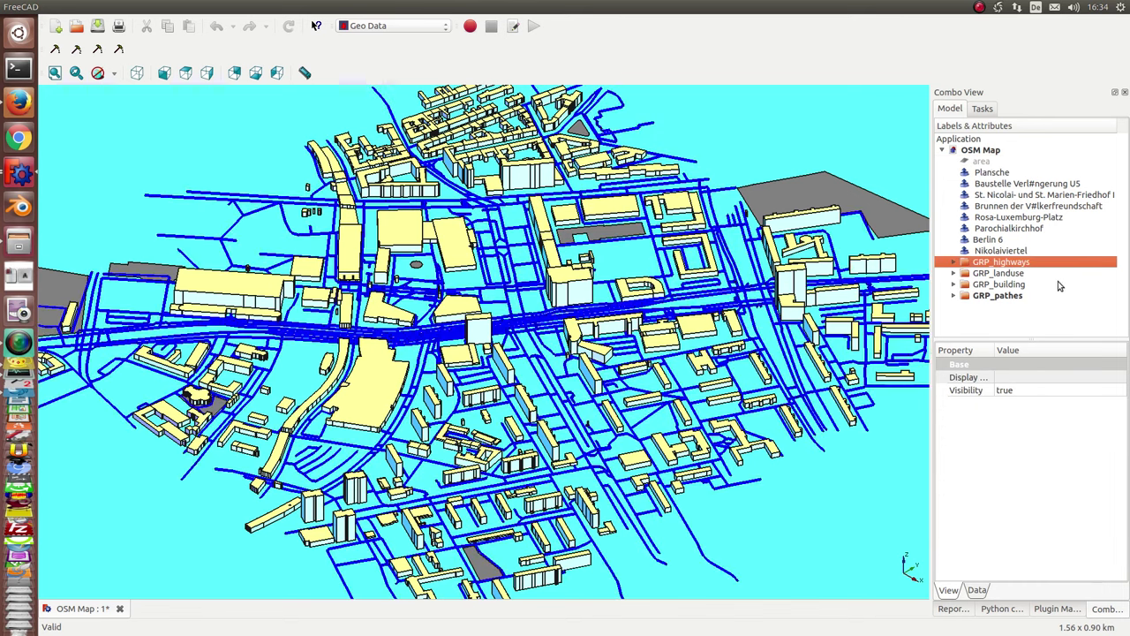
middle_drag(843, 505, 736, 433)
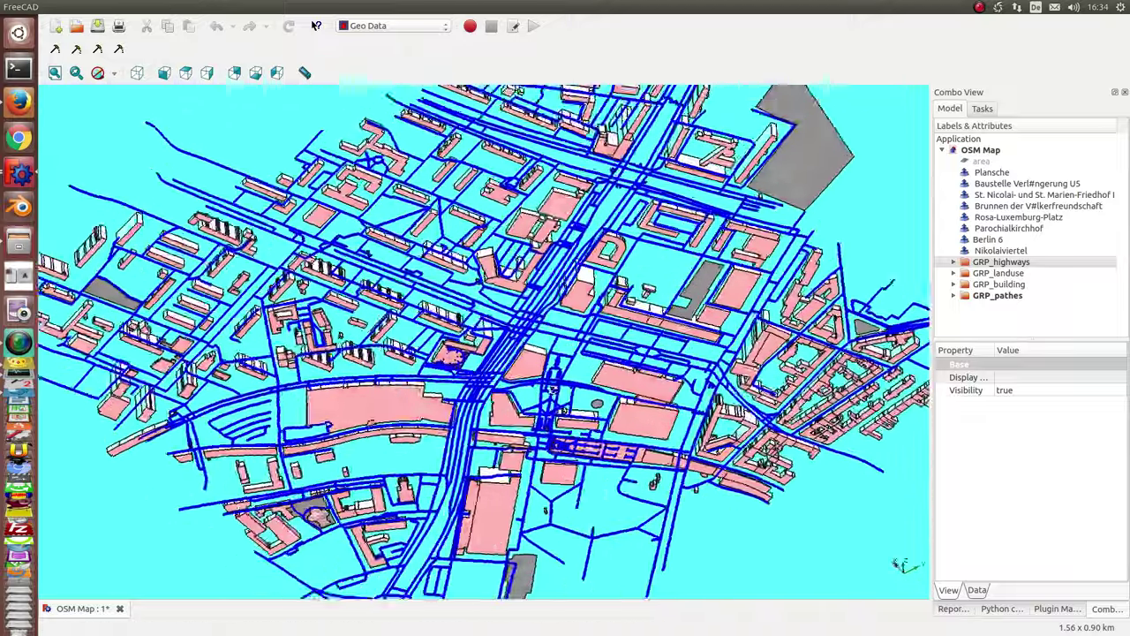
scroll(484, 342, up, 5)
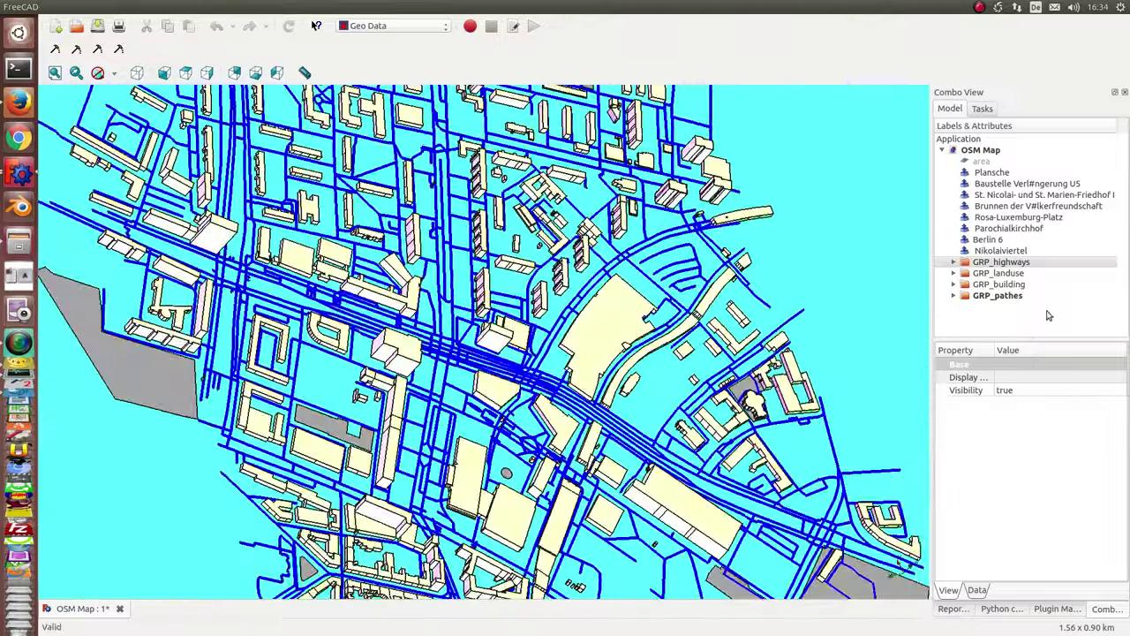
Step: Show the GRP_landuse areas and view the map from the top, then tilted in perspective
click(1004, 276)
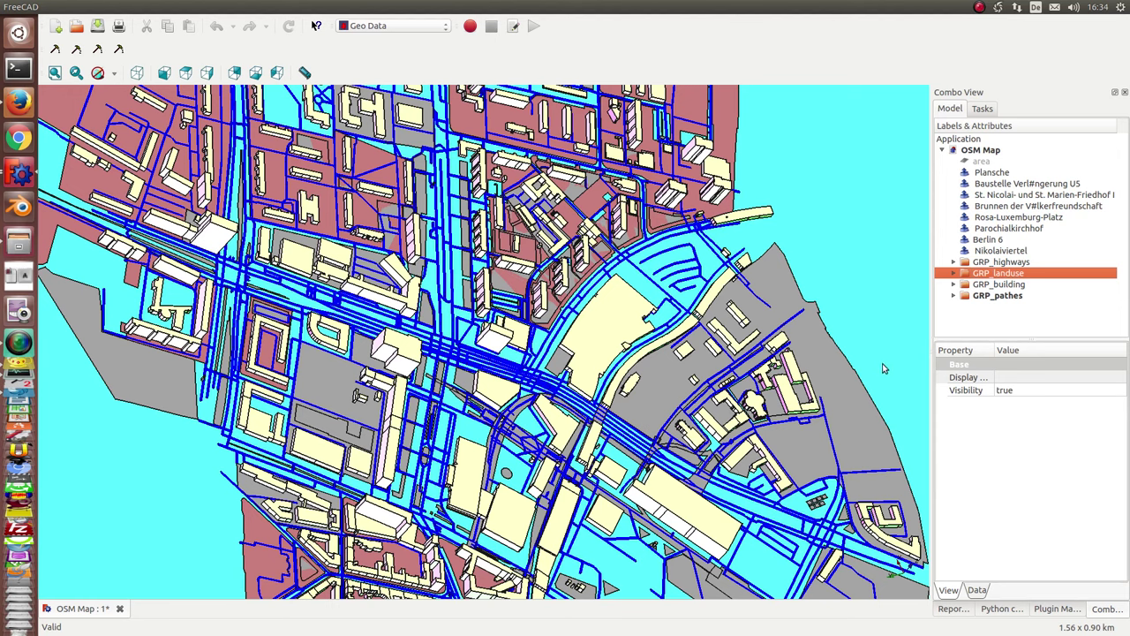
key(2)
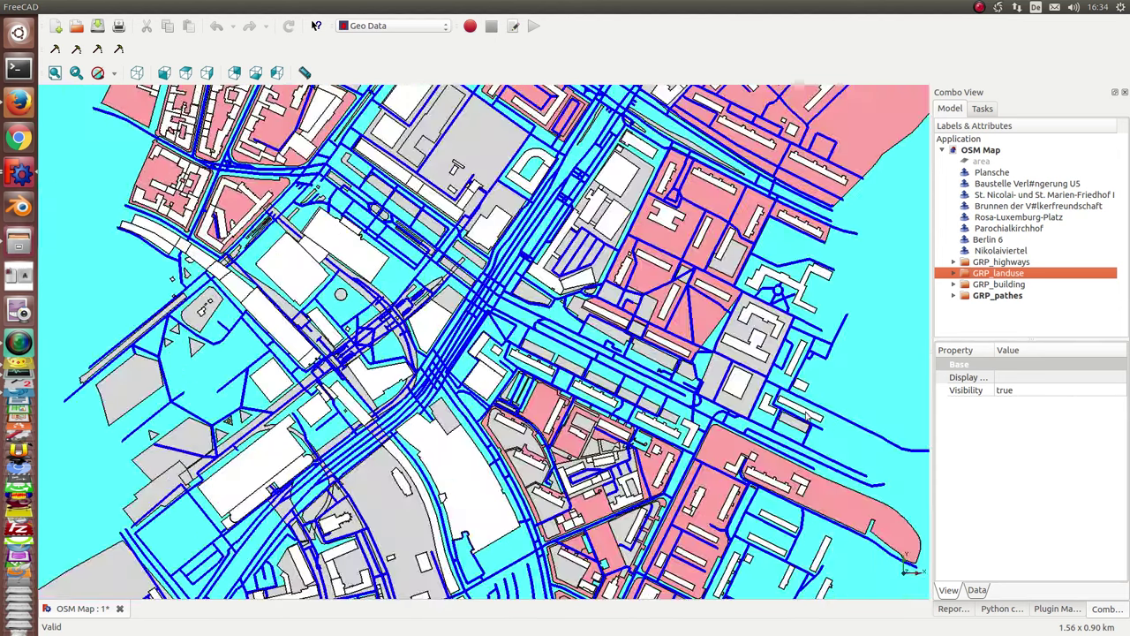
scroll(722, 420, down, 3)
mouse_move(722, 420)
mouse_down()
mouse_move(412, 490)
mouse_move(466, 325)
mouse_up()
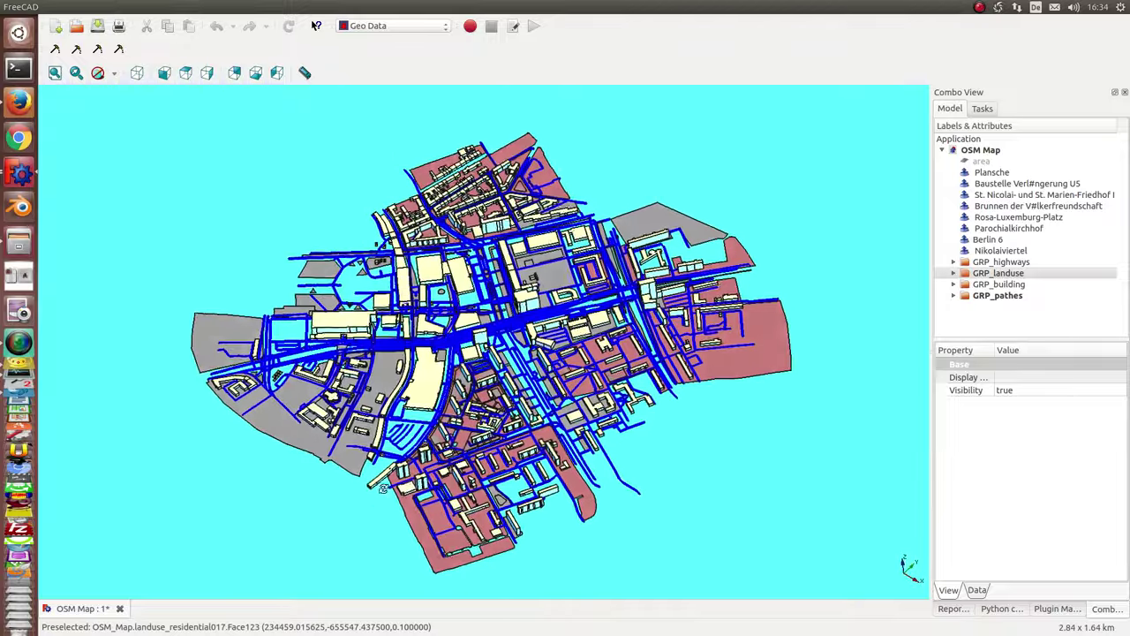
scroll(467, 325, up, 3)
scroll(481, 459, up, 2)
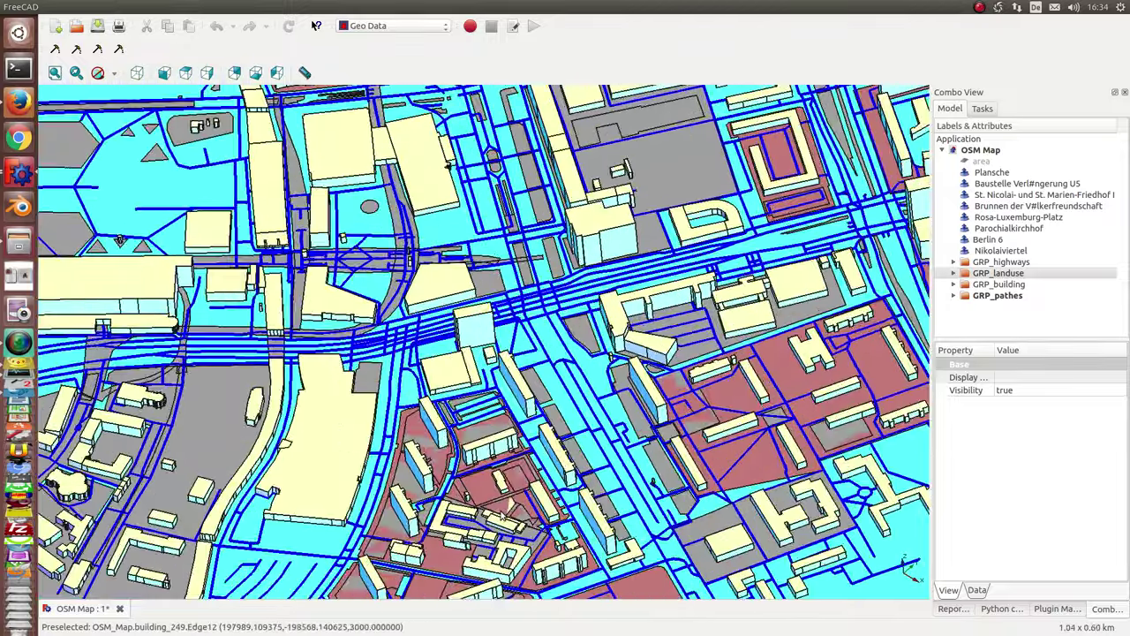
scroll(481, 458, up, 1)
mouse_move(481, 458)
mouse_down()
mouse_move(448, 452)
mouse_move(281, 496)
mouse_move(292, 492)
mouse_move(331, 540)
mouse_move(312, 526)
mouse_up()
scroll(448, 452, up, 2)
scroll(257, 512, down, 1)
scroll(255, 517, down, 1)
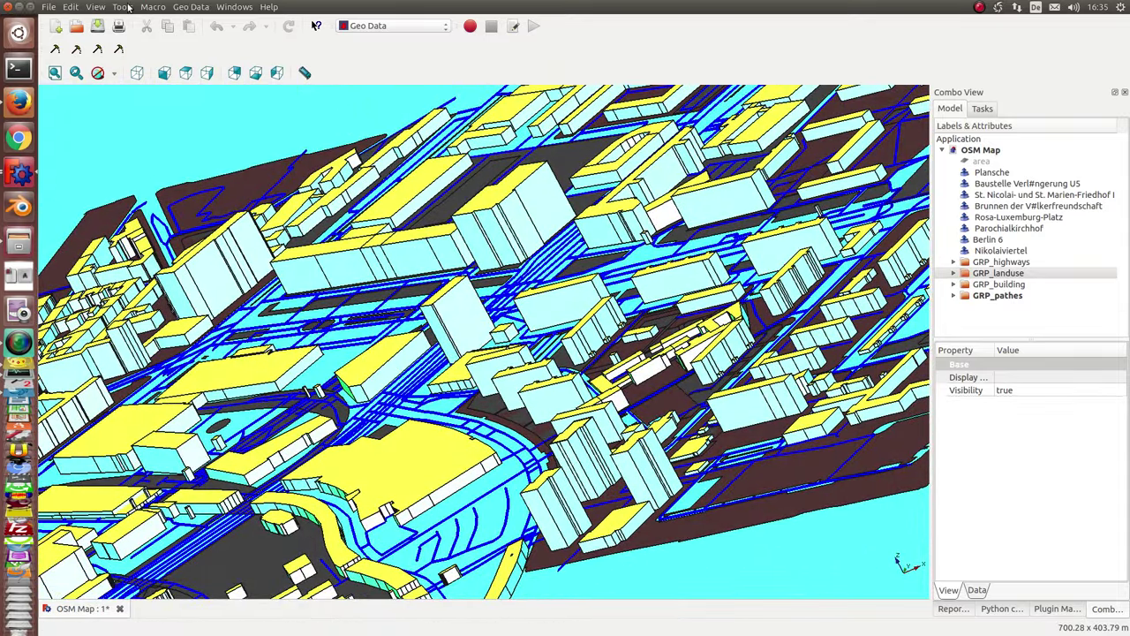
Step: Save the map with File > Save As as berlin-mitte-1km in Schreibtisch
click(48, 7)
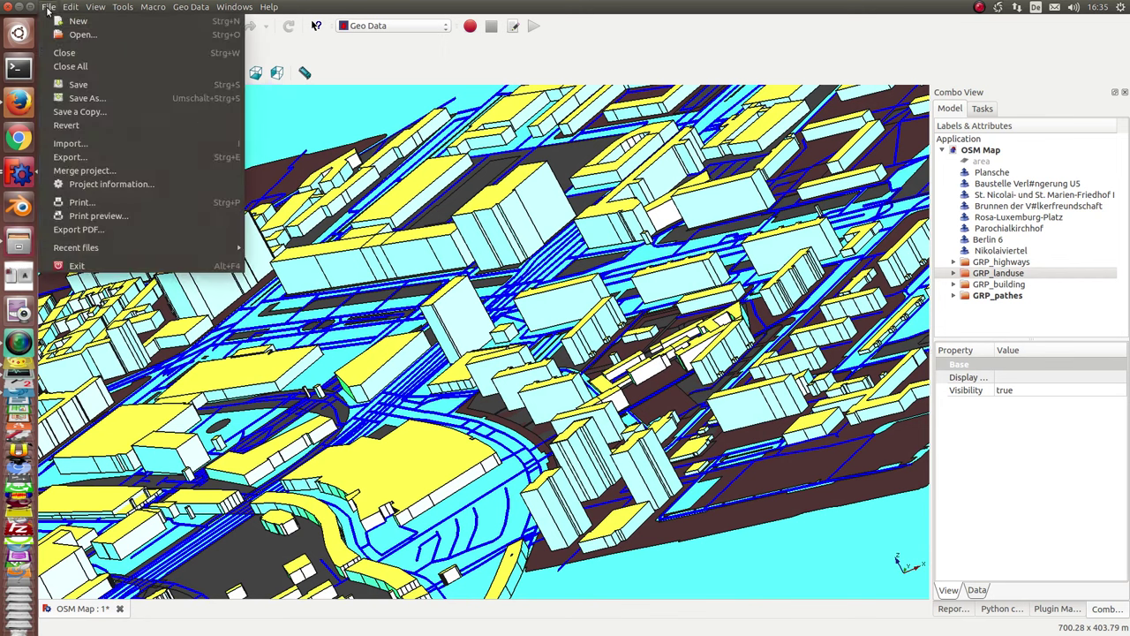
click(80, 98)
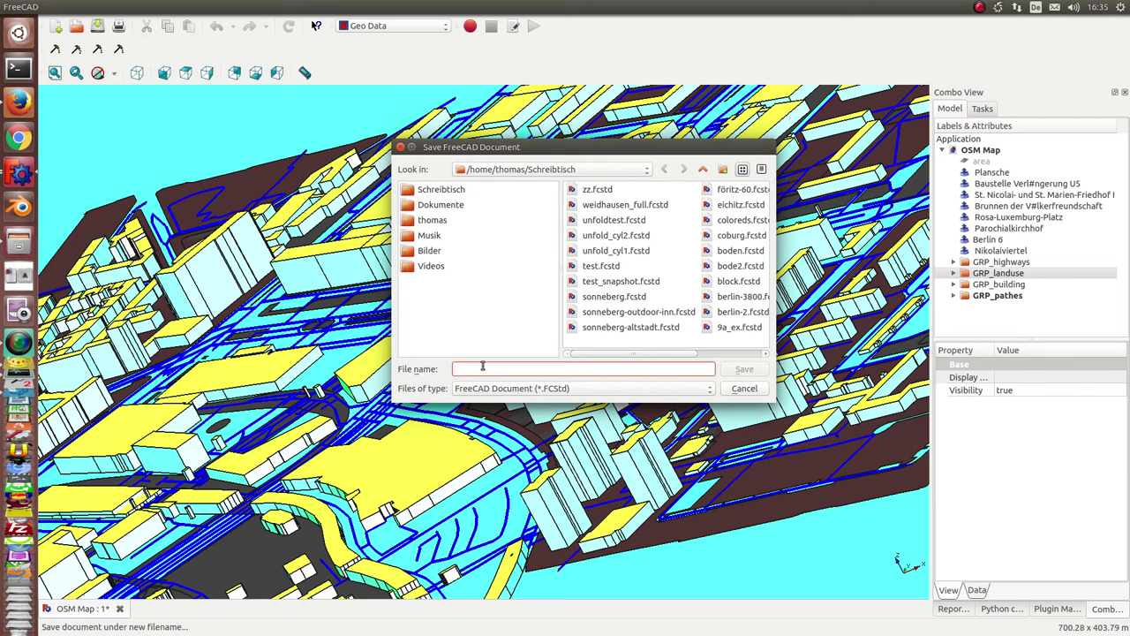
text(berlin)
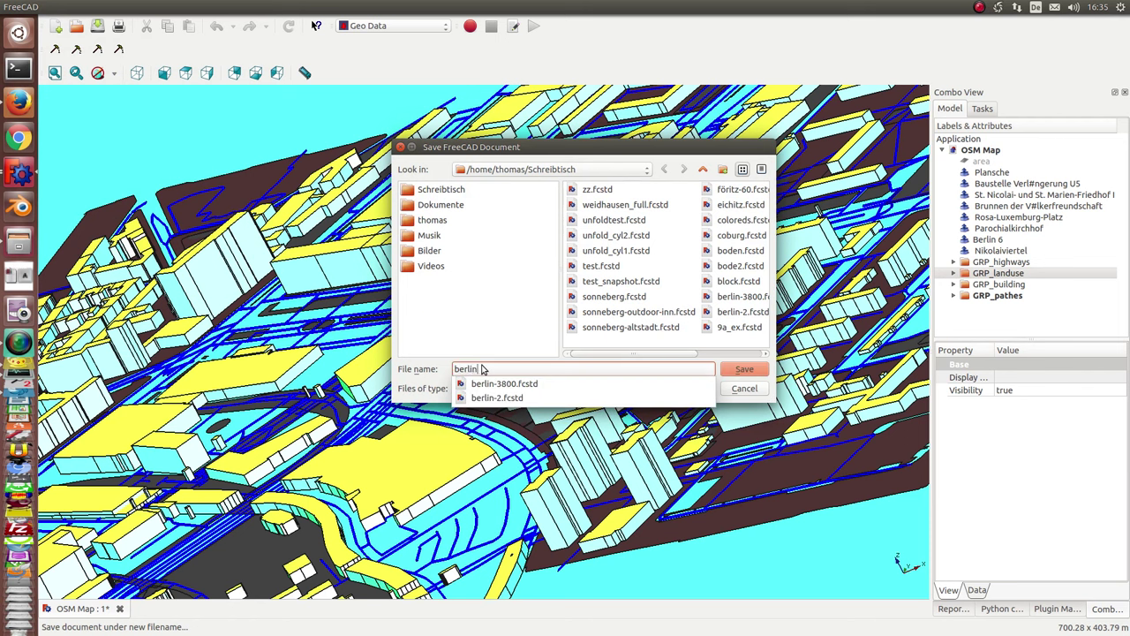
text(-mitte-1km)
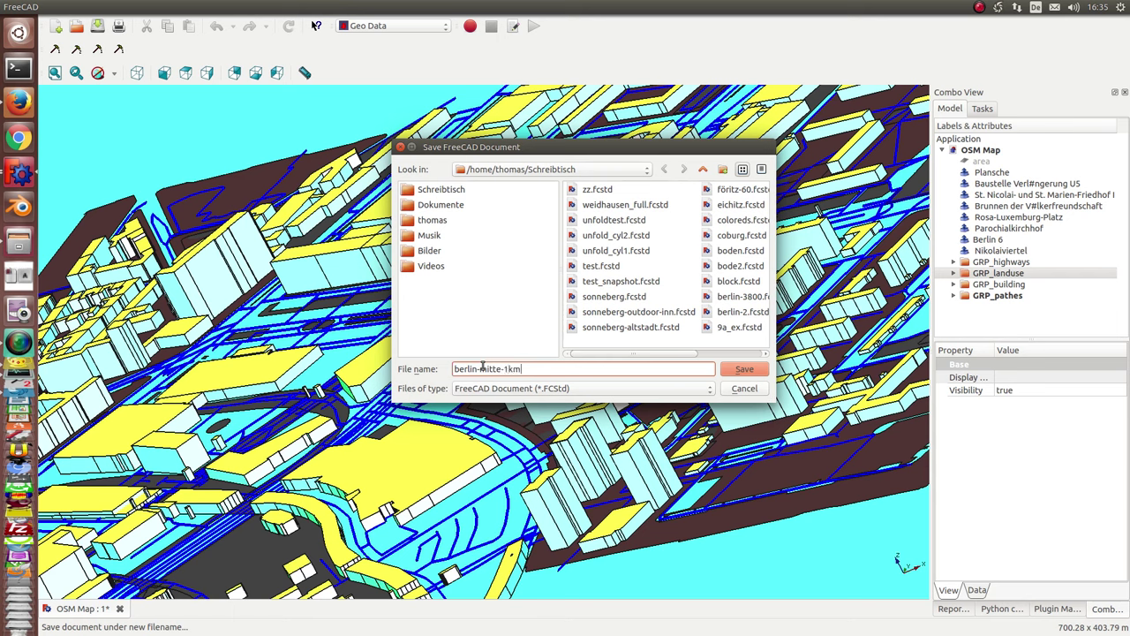
key(Return)
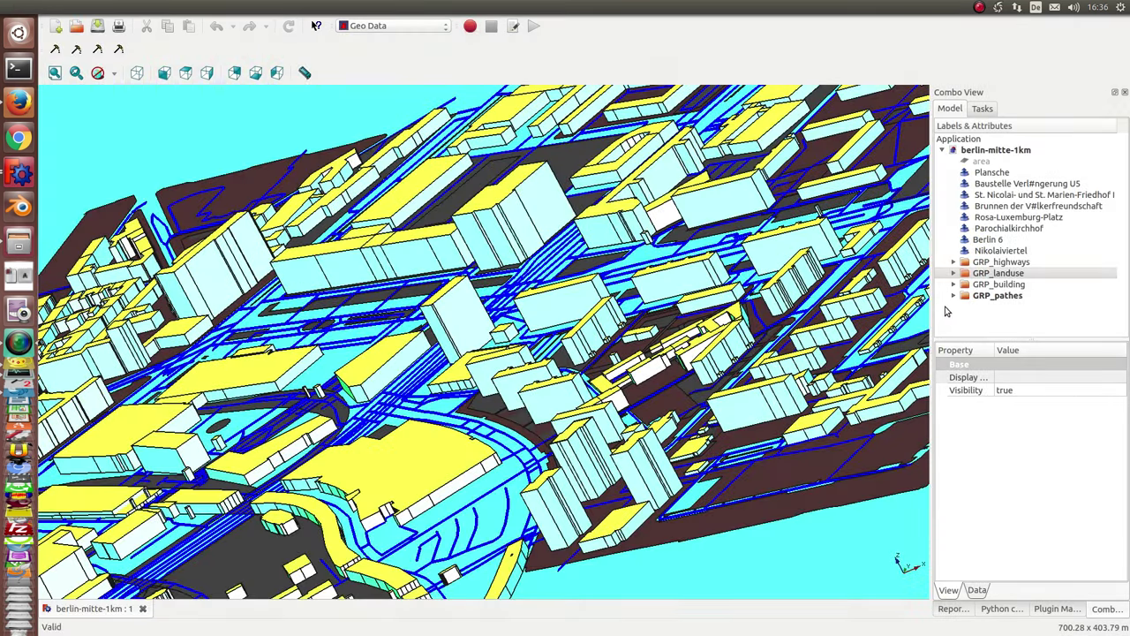
Step: Drag the splitter left to widen the Combo View model tree panel
drag(930, 331, 748, 326)
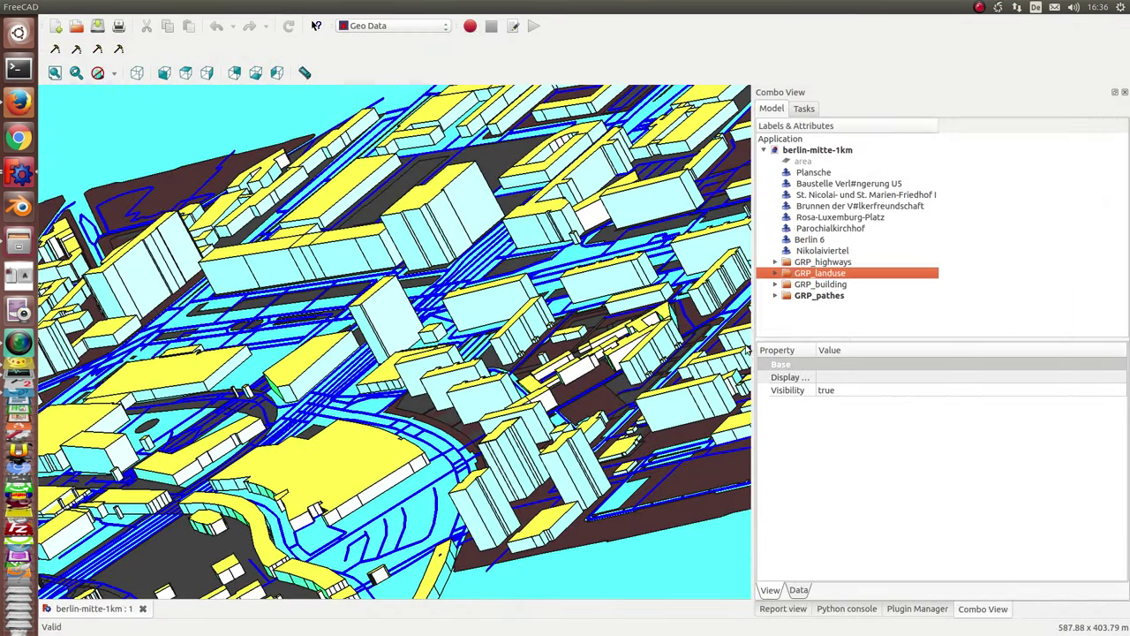
Step: Expand GRP_highways and scroll through its street objects in the Model tree
click(770, 264)
scroll(967, 274, down, 1)
scroll(967, 274, down, 2)
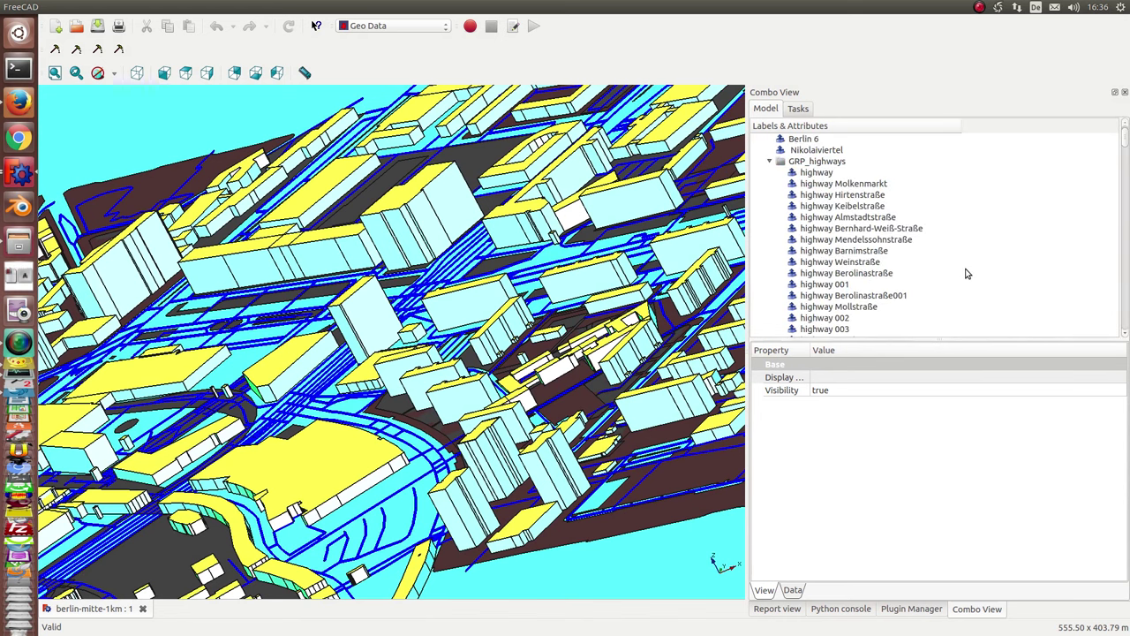
scroll(967, 273, down, 1)
scroll(966, 274, down, 1)
scroll(965, 274, down, 3)
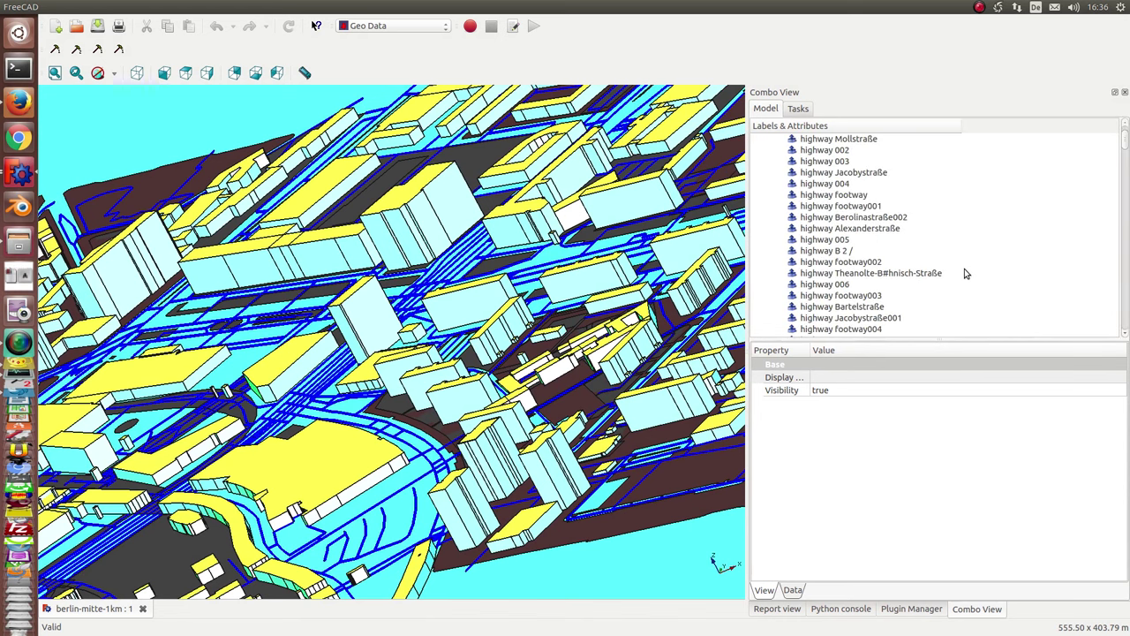
scroll(965, 274, down, 2)
scroll(964, 273, down, 2)
scroll(964, 273, down, 1)
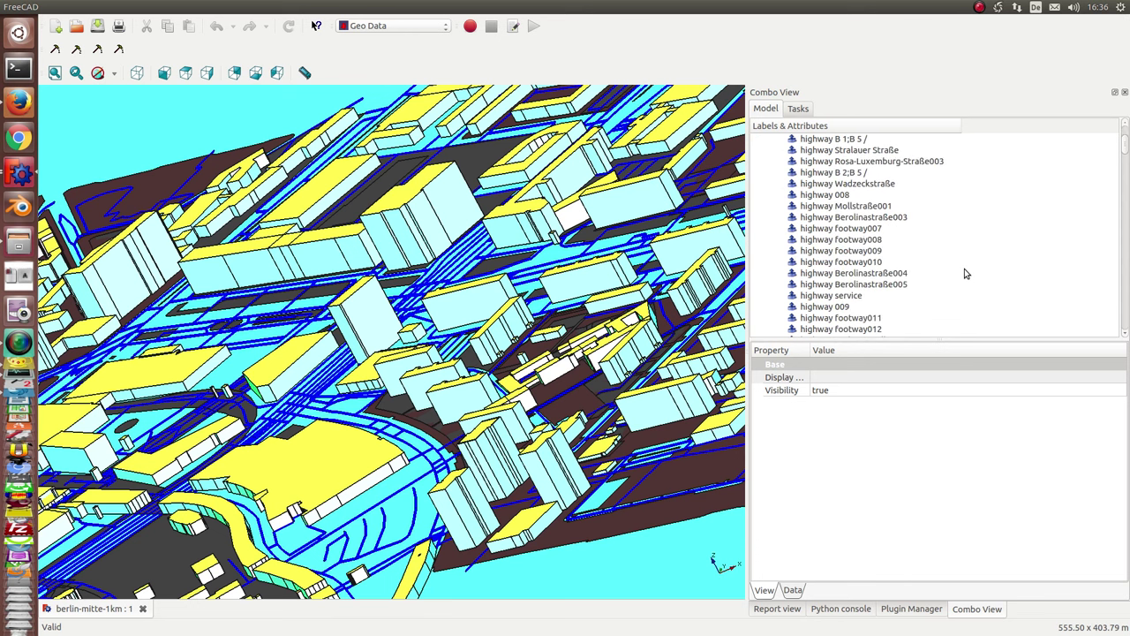
scroll(964, 273, down, 2)
scroll(964, 273, down, 1)
scroll(965, 273, down, 1)
scroll(964, 273, down, 2)
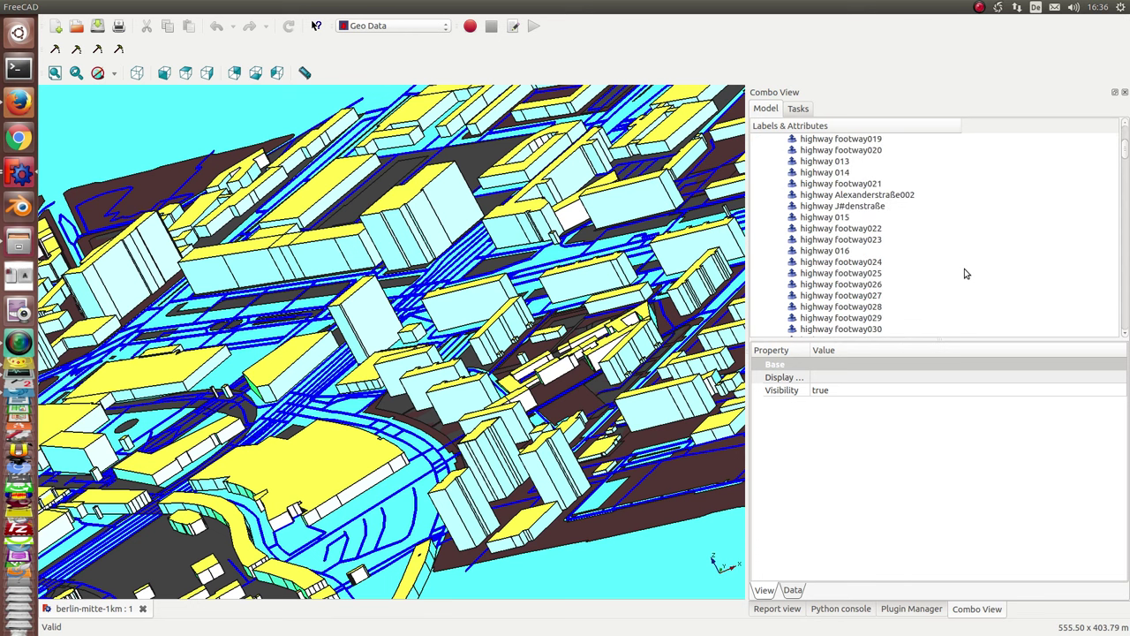
scroll(964, 273, down, 1)
scroll(965, 274, down, 4)
scroll(966, 273, down, 3)
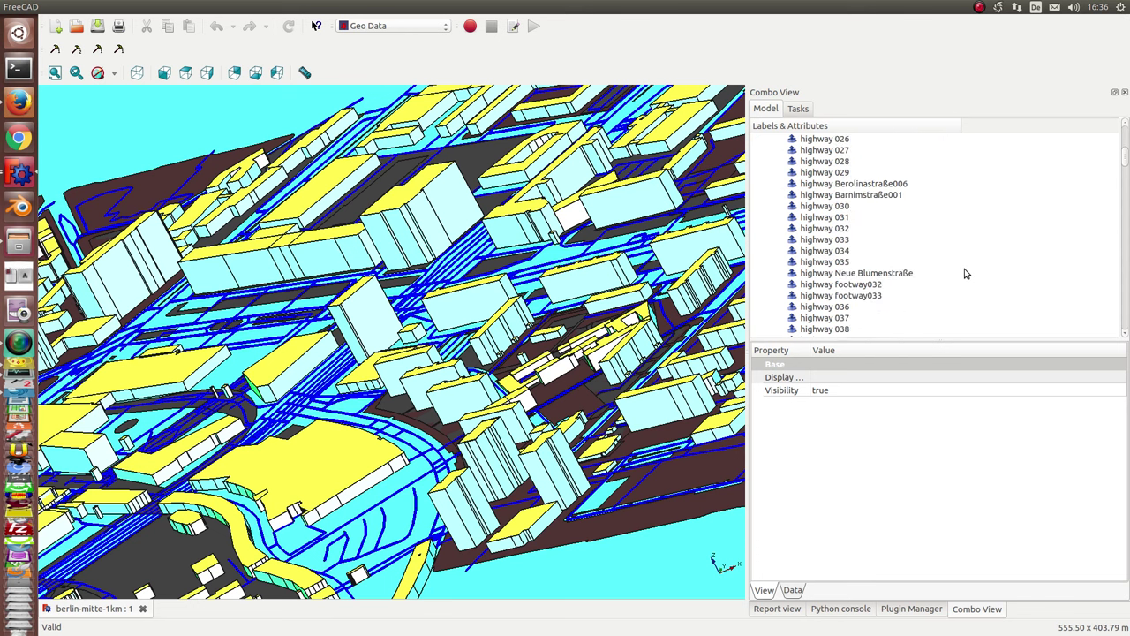
scroll(965, 274, down, 3)
scroll(965, 274, down, 3)
scroll(965, 273, down, 3)
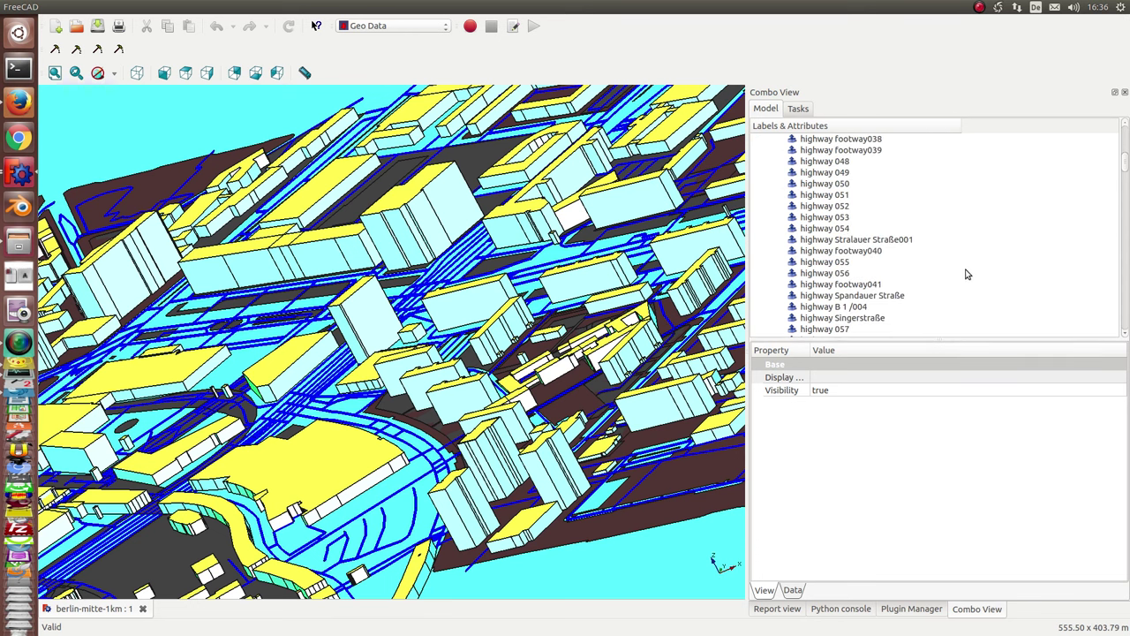
scroll(965, 273, down, 2)
scroll(965, 273, down, 2)
scroll(965, 273, down, 2)
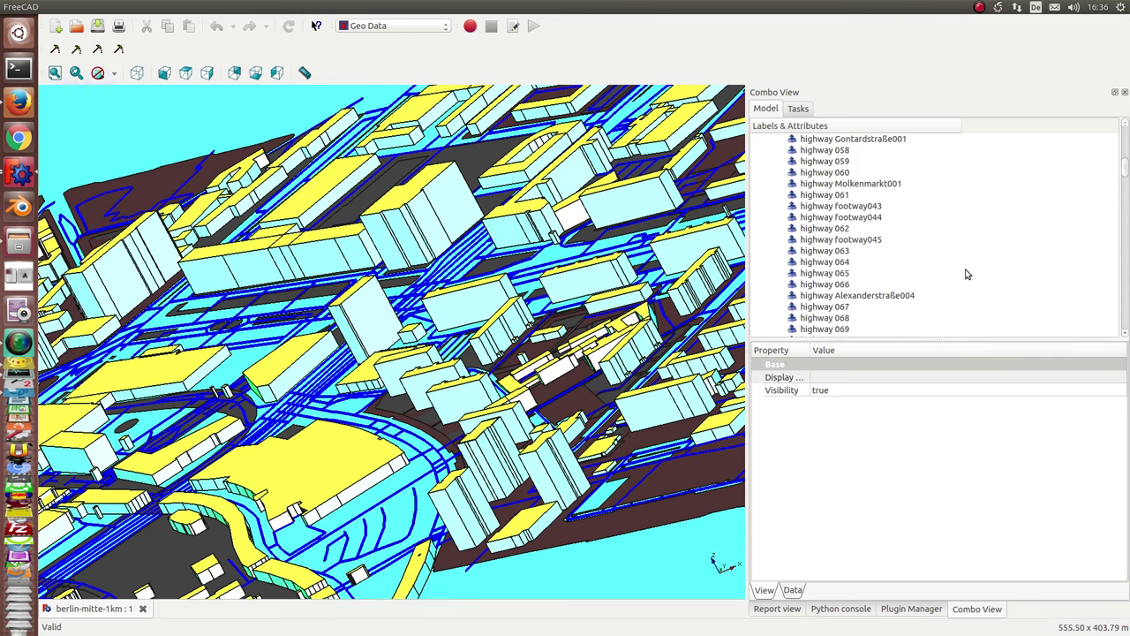
scroll(965, 273, down, 2)
drag(1122, 172, 1126, 128)
Step: Collapse GRP_highways, and briefly expand and collapse GRP_pathes
click(769, 263)
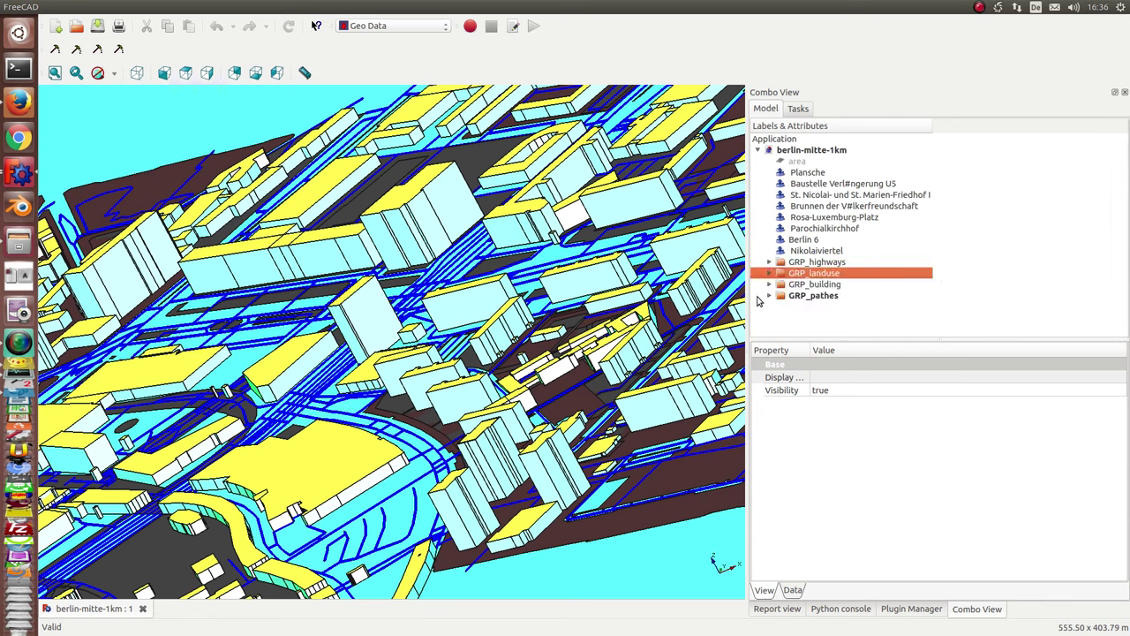
click(768, 296)
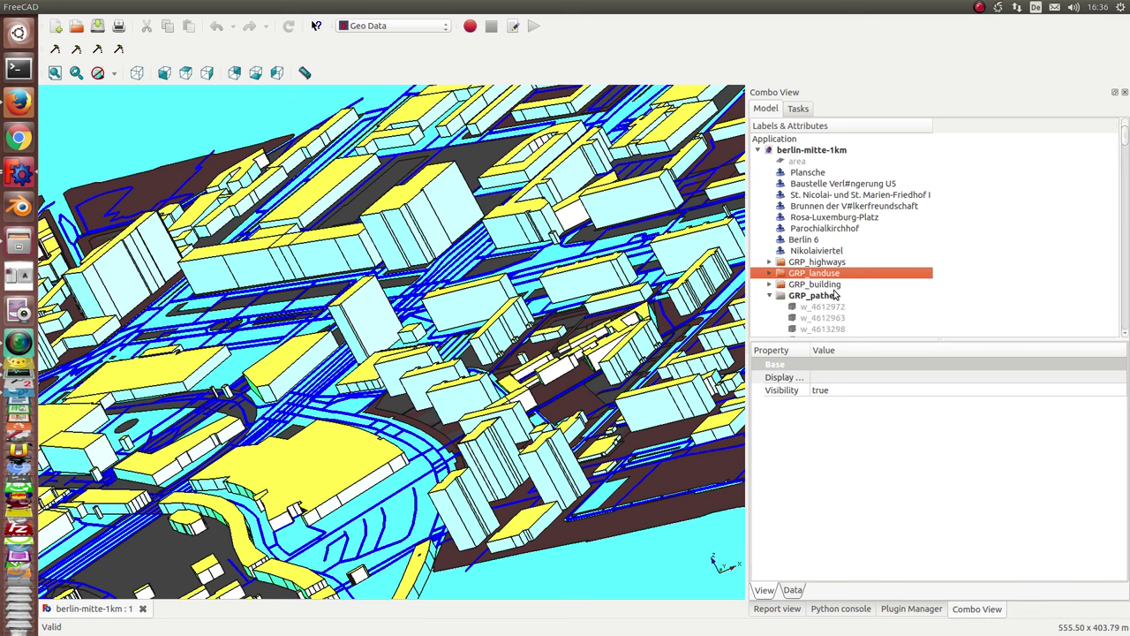
click(770, 296)
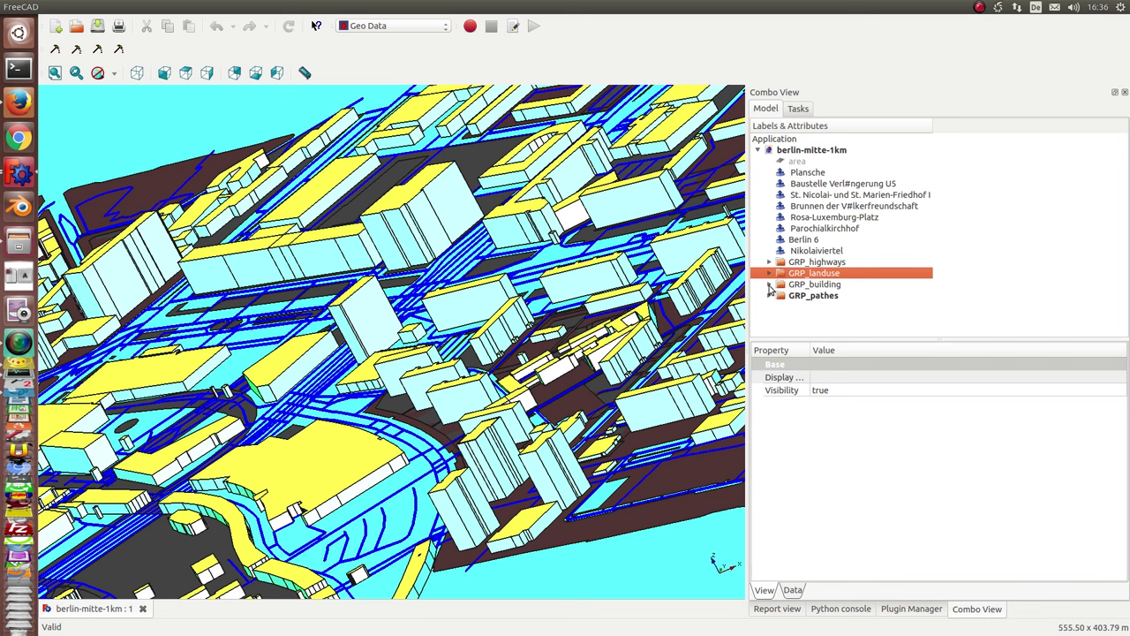
Step: Expand GRP_landuse and scroll through its village_green, grass, residential, commercial and retail areas
click(768, 273)
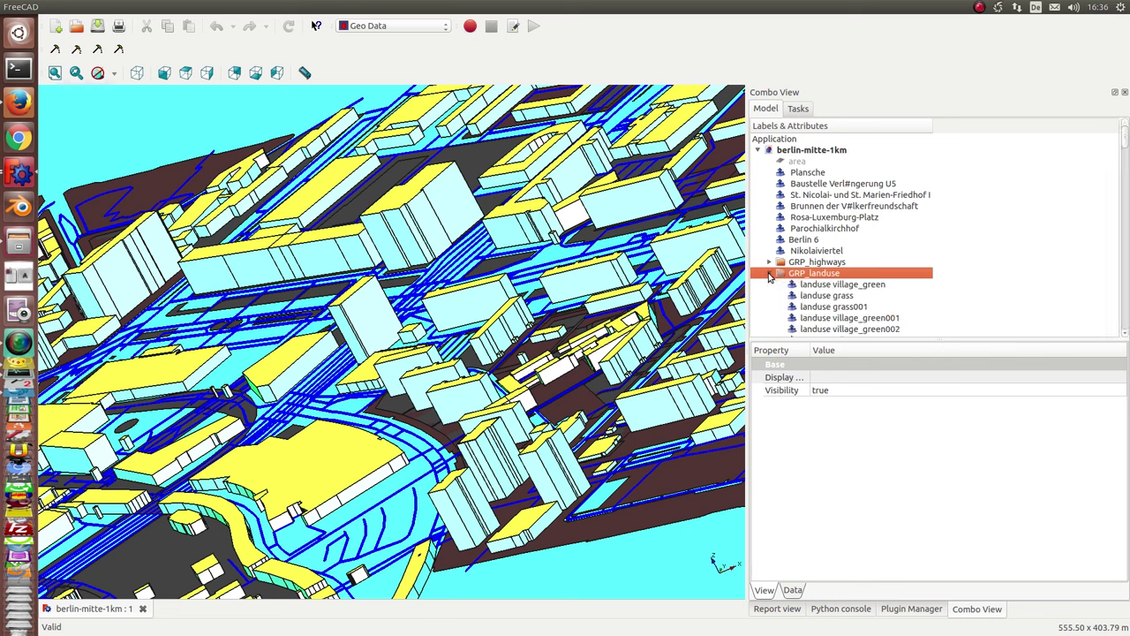
scroll(989, 265, down, 4)
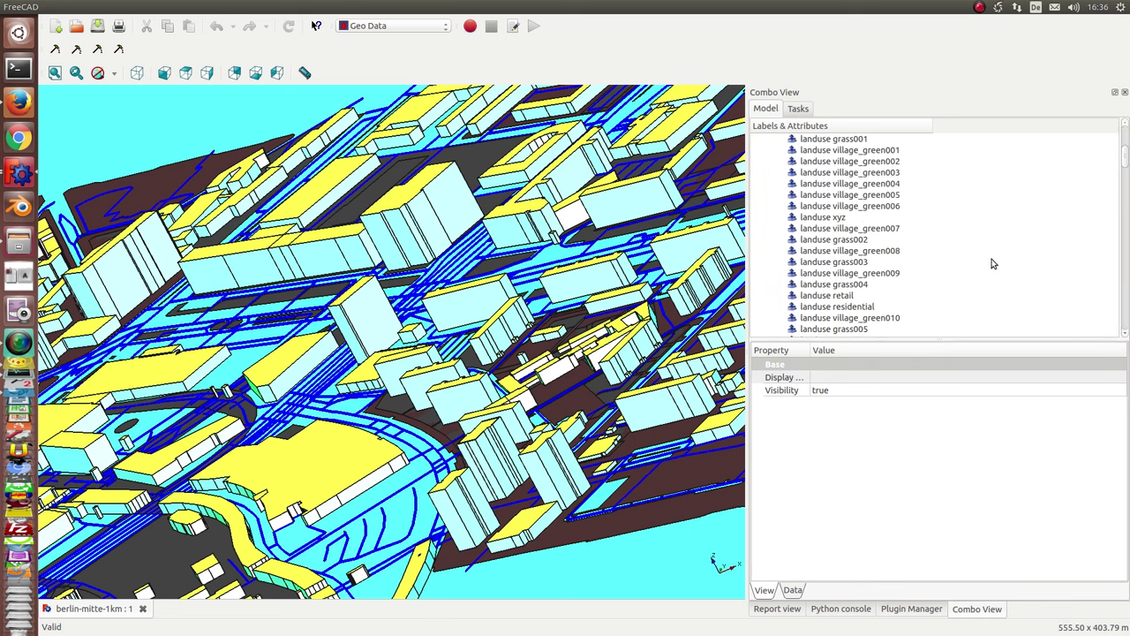
scroll(992, 263, down, 3)
scroll(991, 263, down, 3)
scroll(992, 263, down, 3)
scroll(992, 263, down, 3)
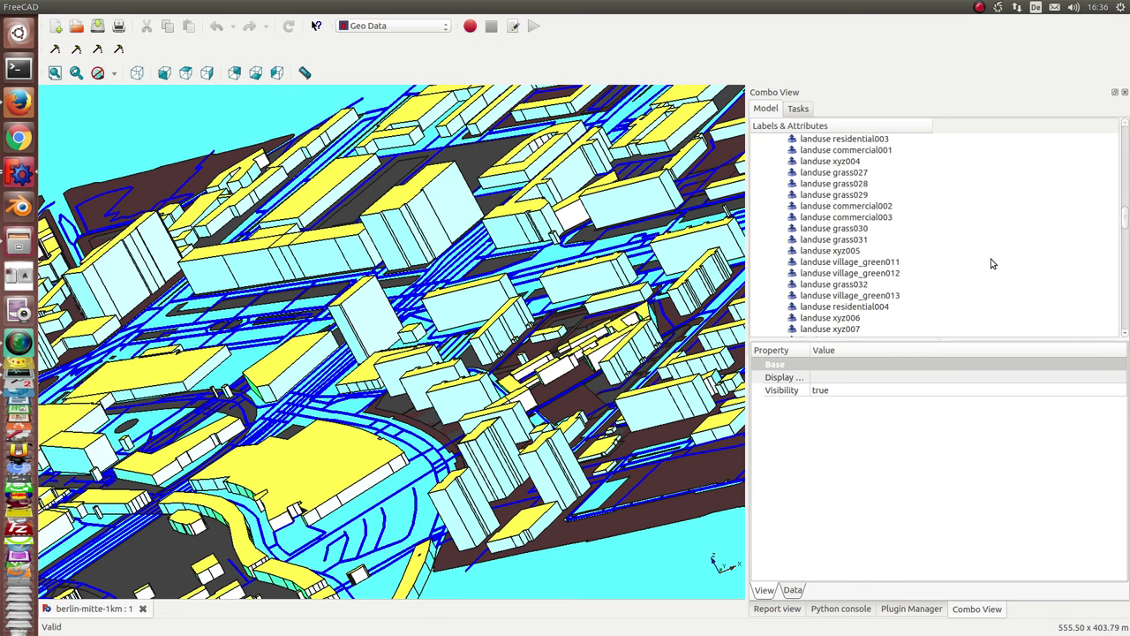
scroll(991, 263, down, 2)
scroll(992, 264, down, 3)
scroll(995, 261, down, 5)
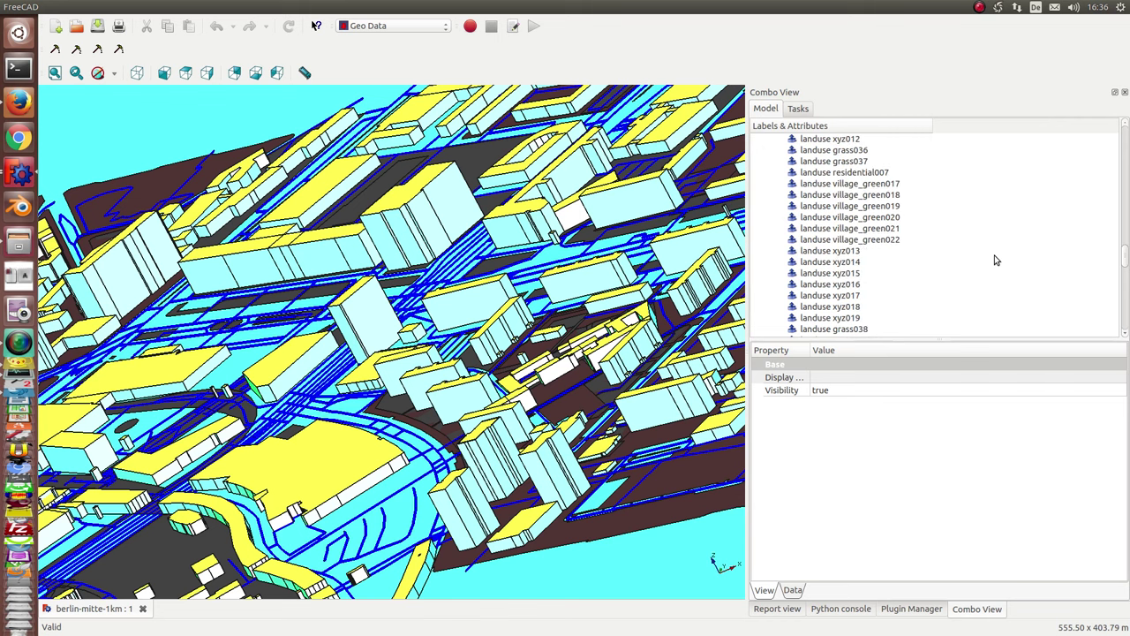
scroll(996, 261, down, 4)
scroll(995, 261, down, 4)
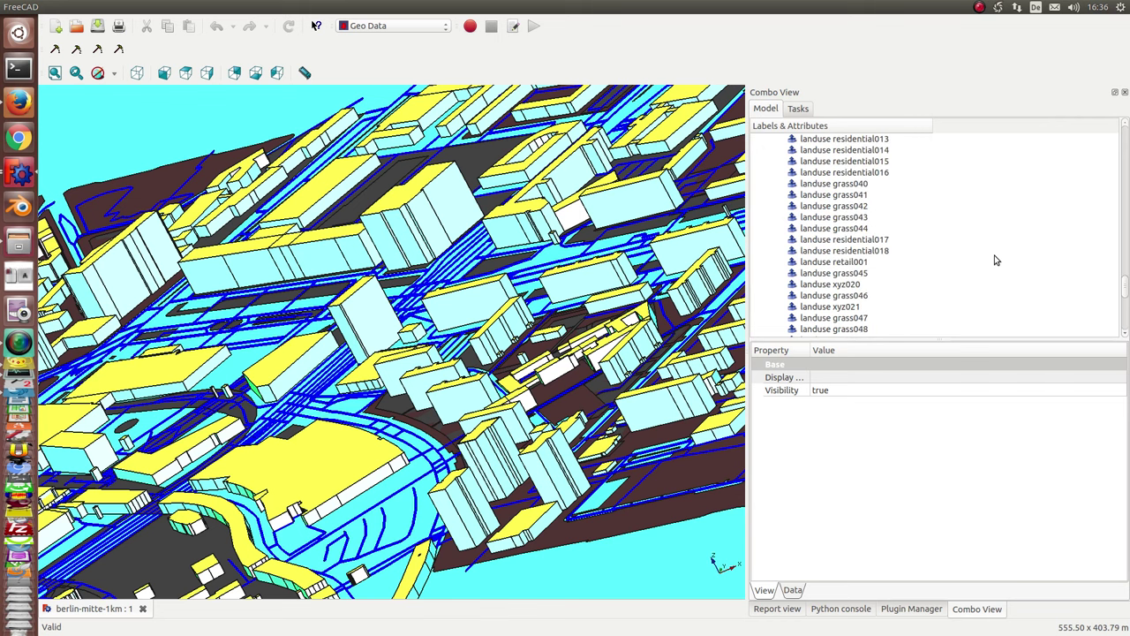
drag(1127, 284, 1128, 192)
scroll(1030, 191, up, 10)
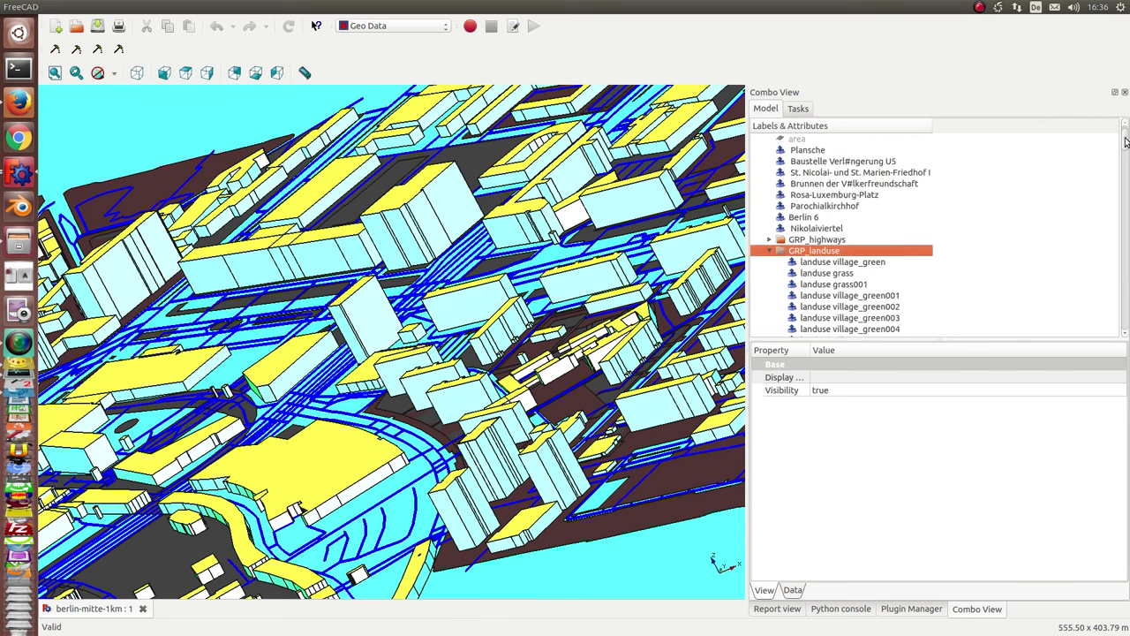
Step: Collapse GRP_landuse, expand GRP_building, and browse buildings like Rathaus Mitte, Haus des Lehrers, Palais Schwerin
click(770, 274)
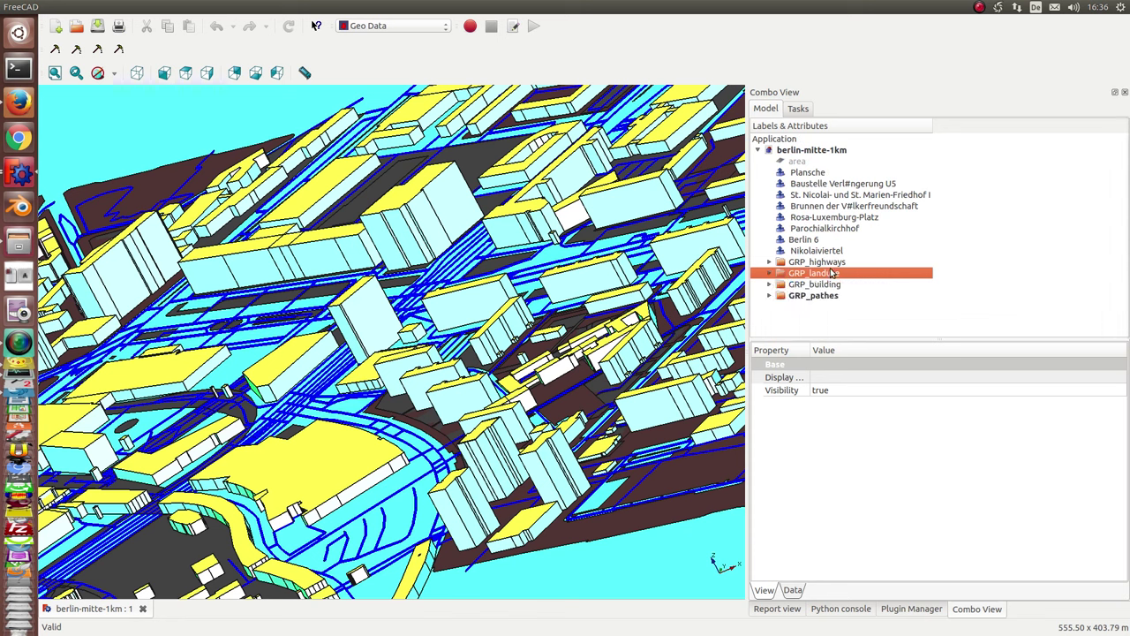
click(769, 285)
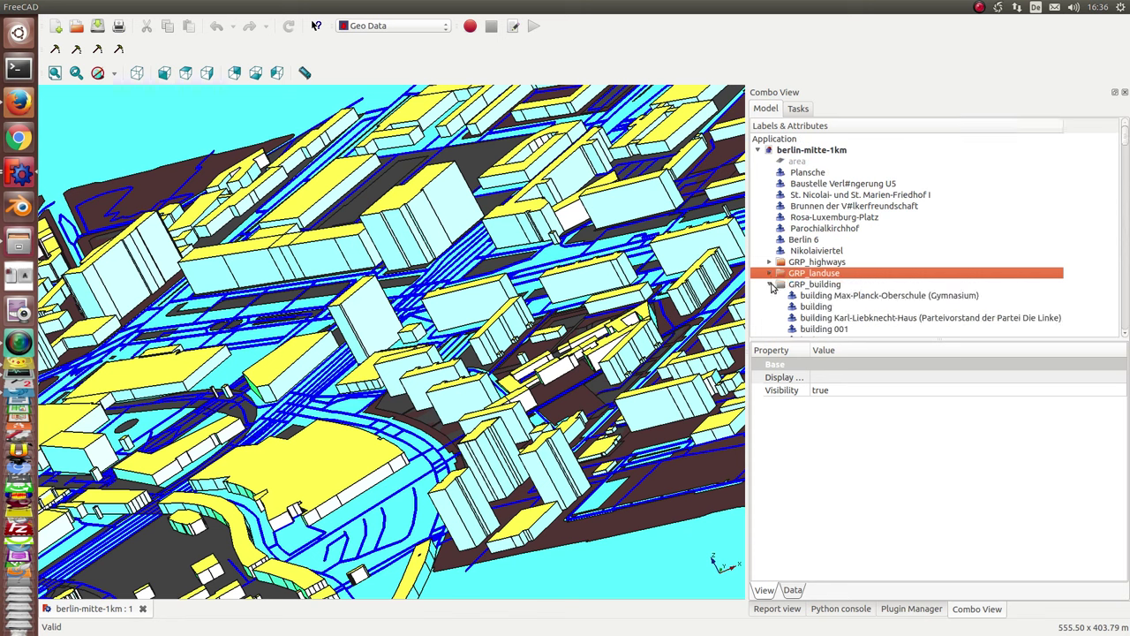
scroll(954, 294, down, 1)
scroll(954, 294, down, 2)
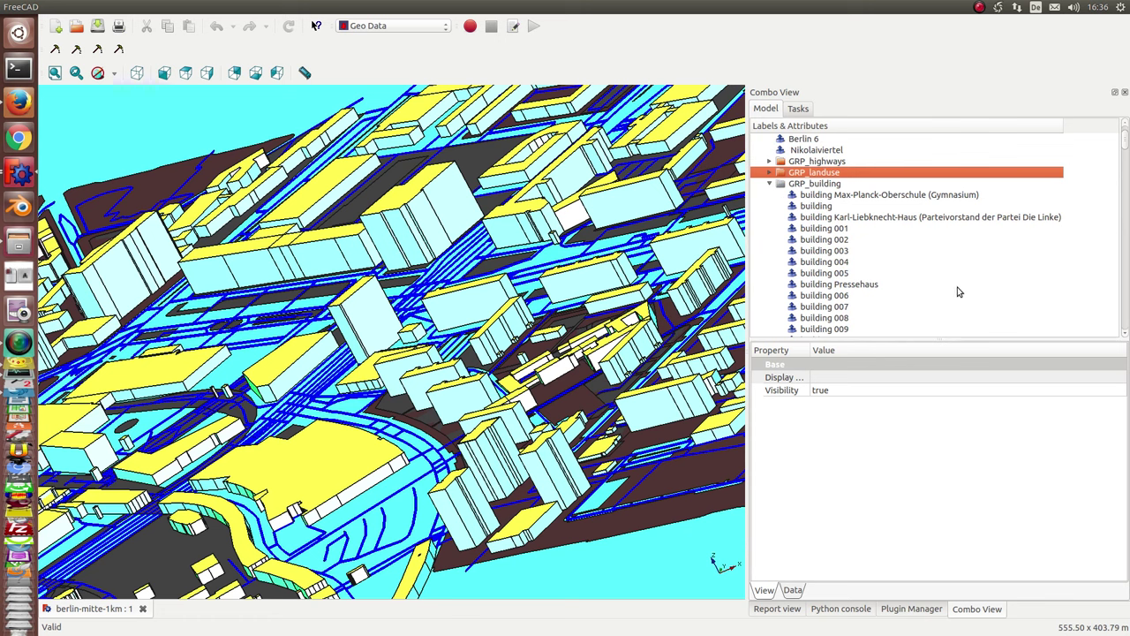
scroll(960, 289, down, 3)
scroll(961, 289, down, 1)
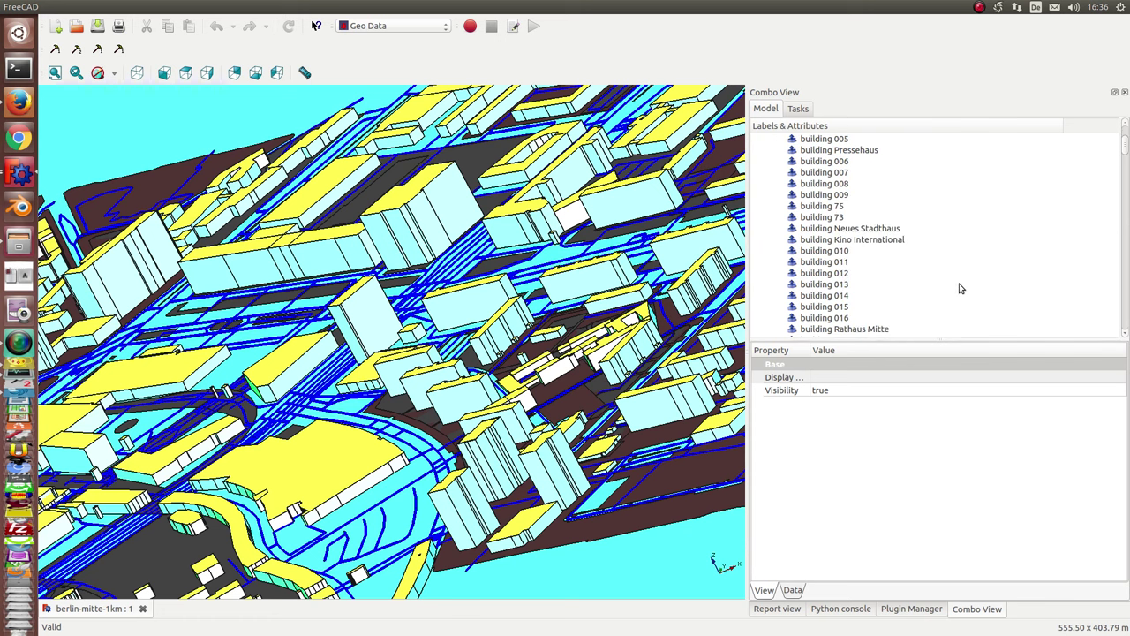
scroll(961, 289, down, 2)
scroll(960, 289, down, 2)
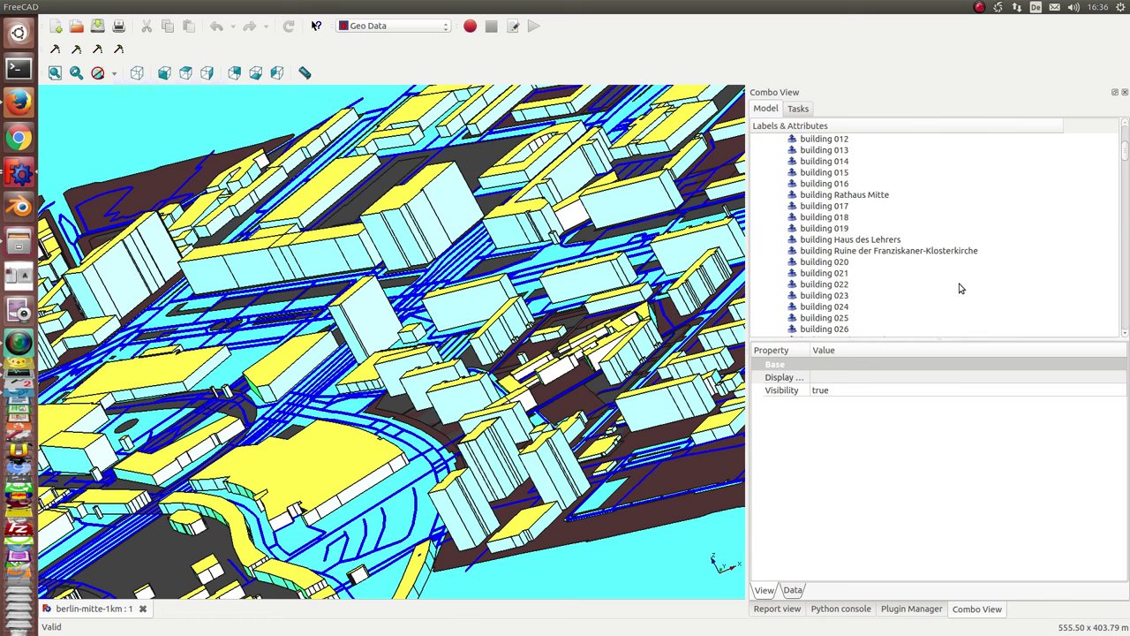
scroll(961, 289, down, 2)
scroll(961, 289, down, 2)
scroll(963, 289, down, 4)
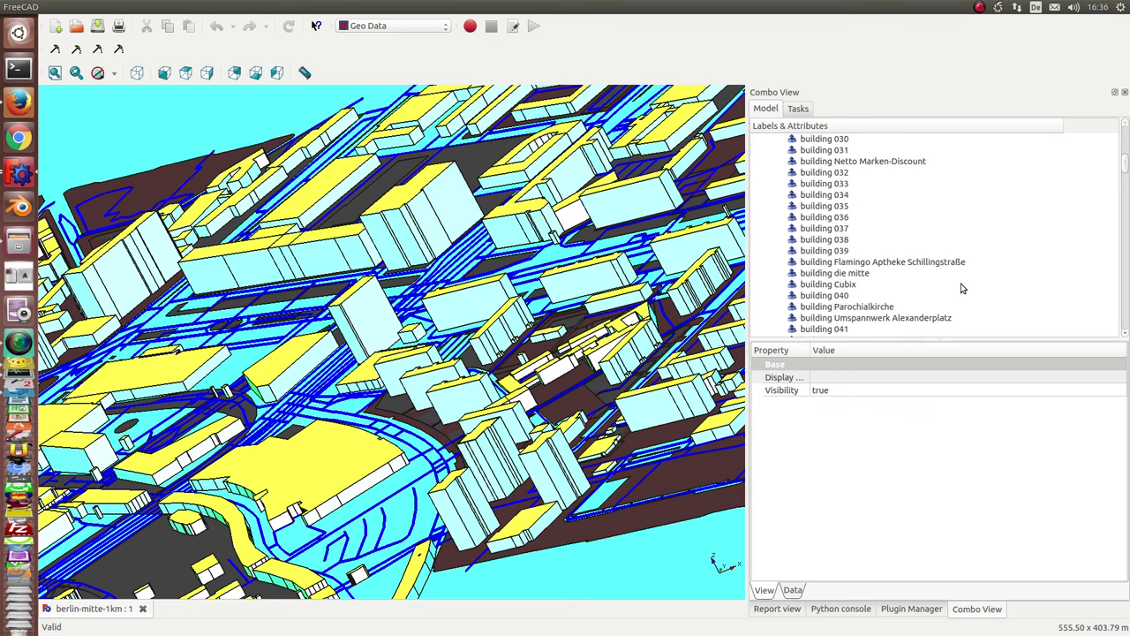
scroll(962, 289, down, 1)
scroll(963, 288, down, 2)
scroll(962, 289, down, 1)
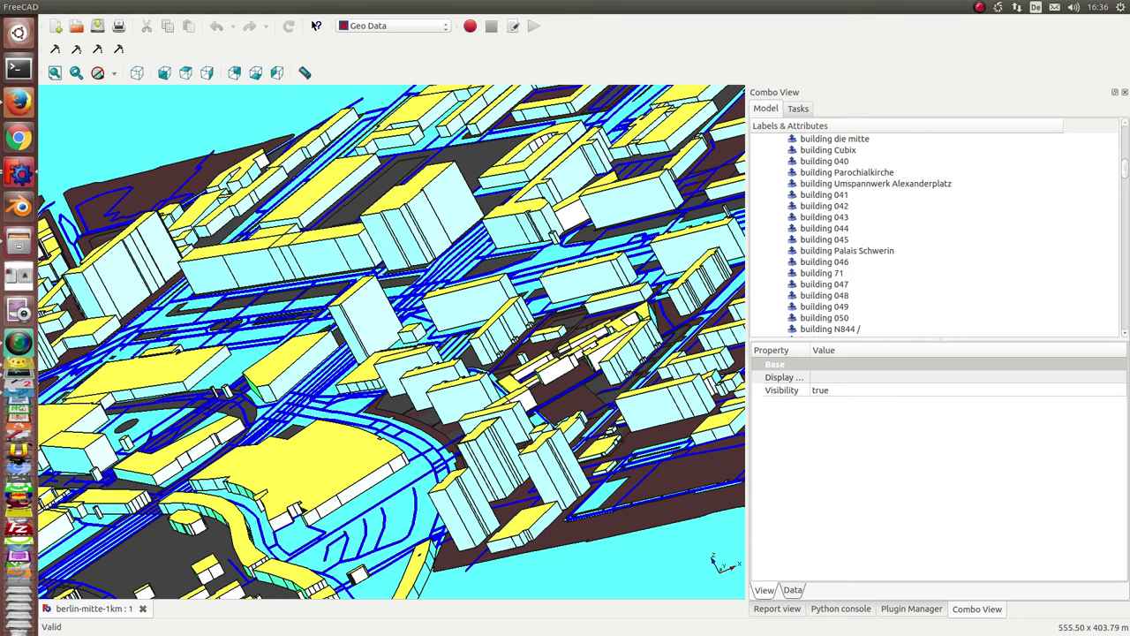